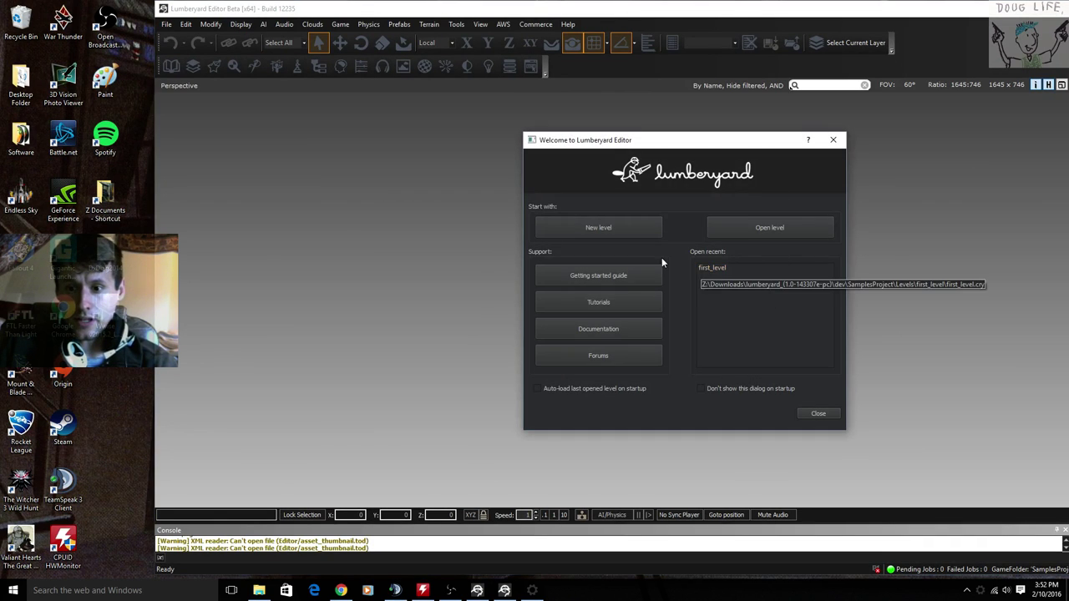
Step: Open the recent level first_level and dismiss the error report after selecting its AIAnchor1 warning
click(712, 269)
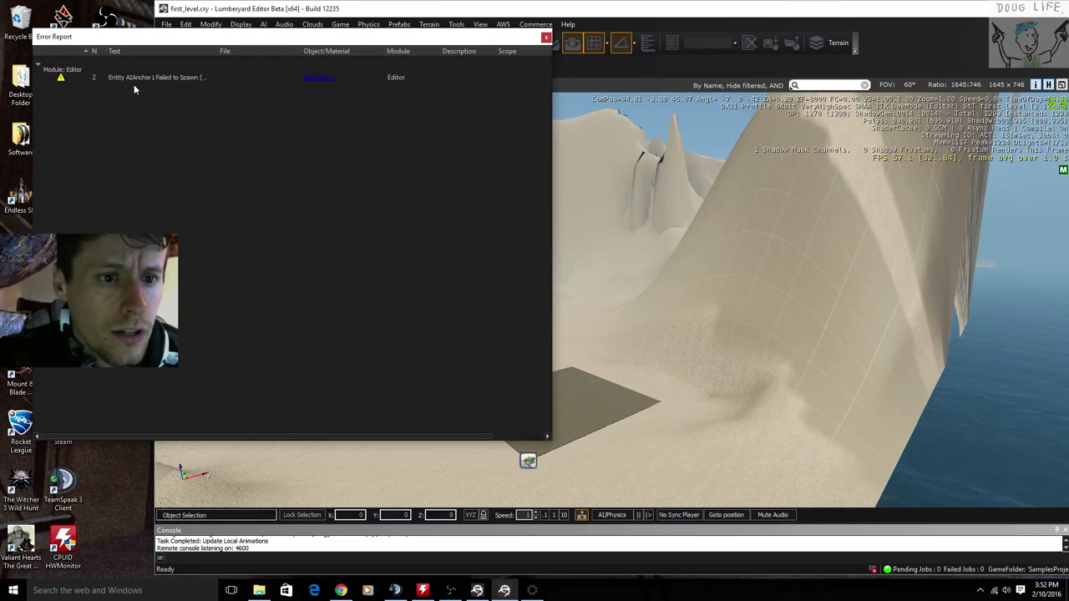
click(184, 77)
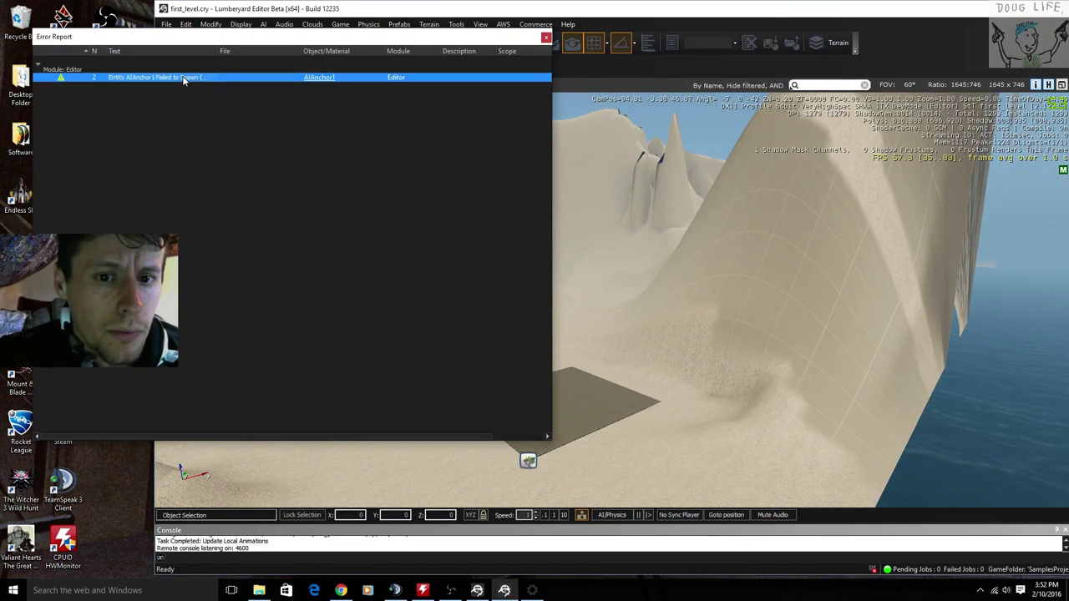
right_click(184, 80)
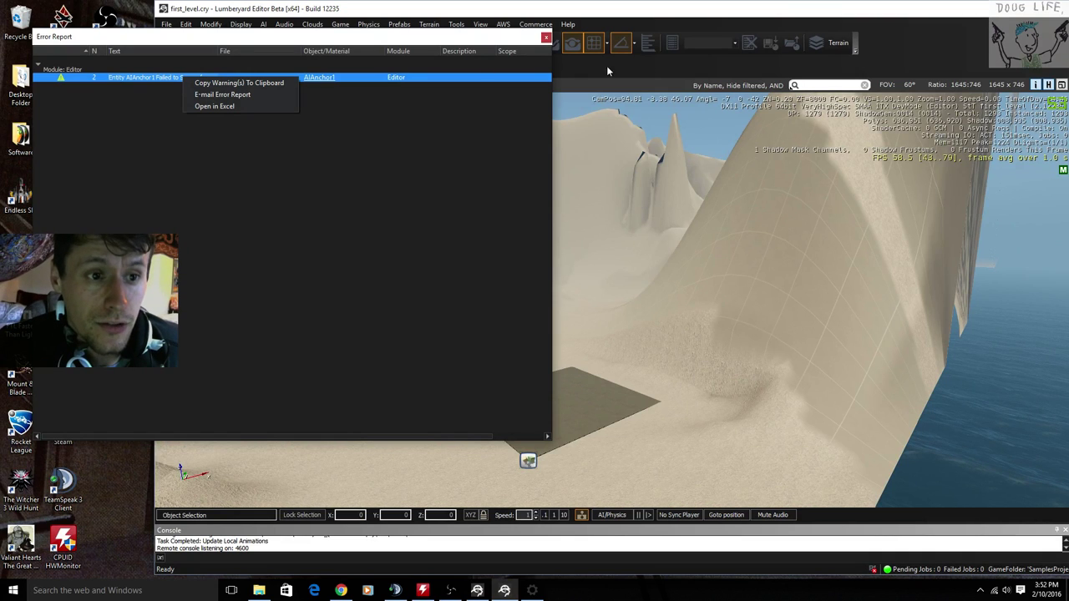
click(546, 38)
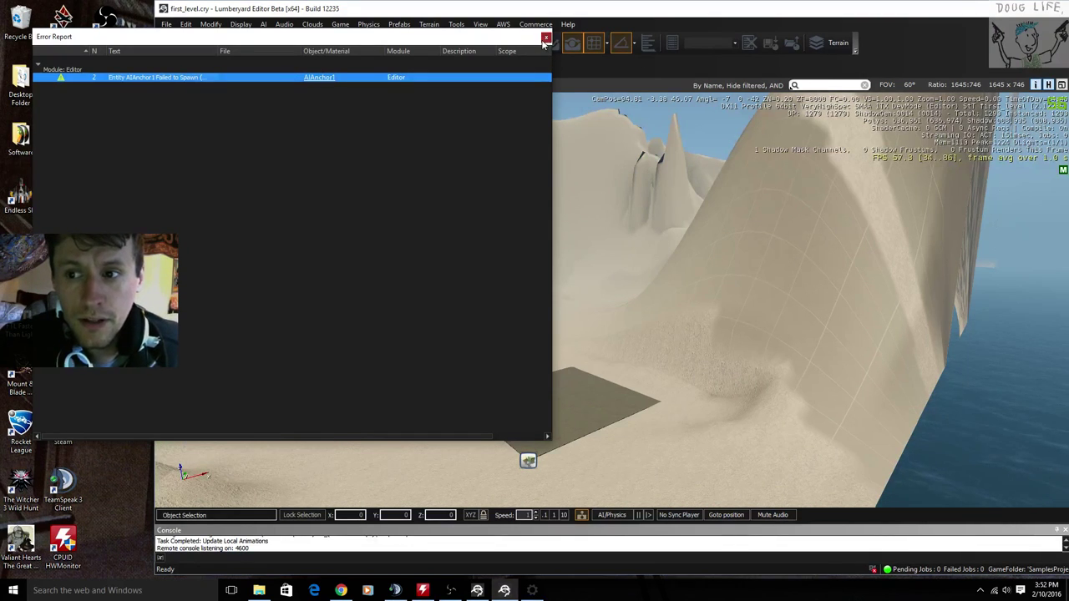
click(545, 40)
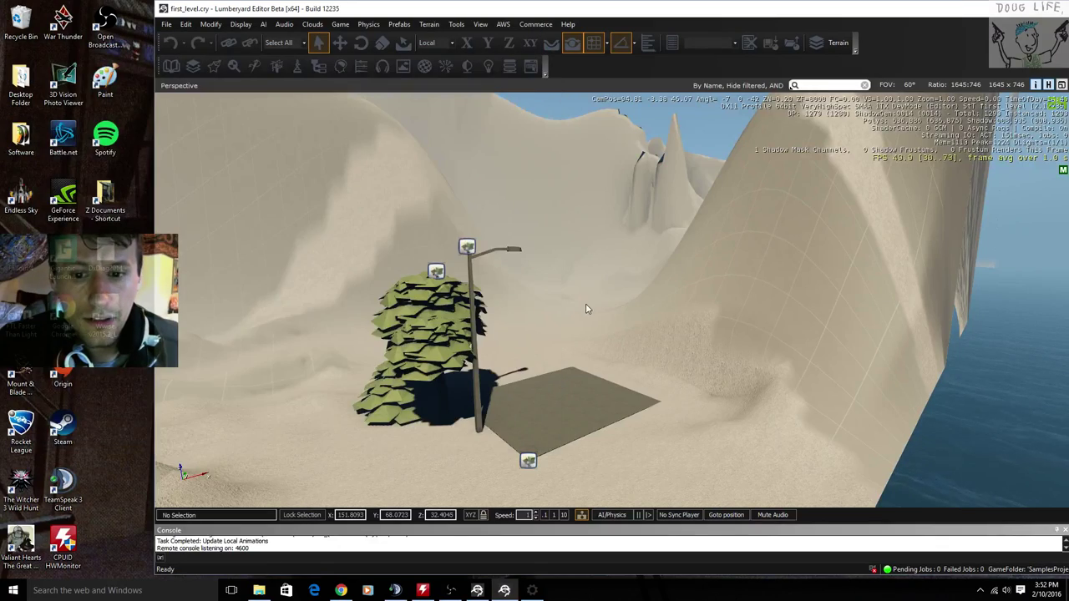
Step: Fly around the level to examine the checkered platform, trees, street lamp and surrounding sand terrain
scroll(587, 307, down, 10)
right_drag(641, 303, 259, 250)
key(w)
key(w)
key(w)
key(w)
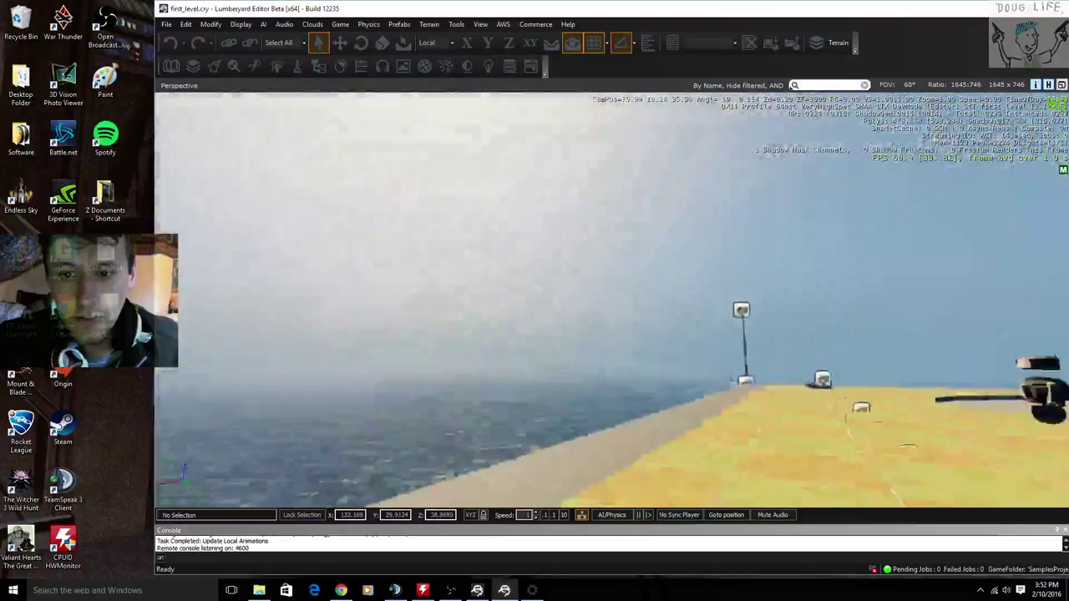
key(w)
right_drag(535, 301, 359, 368)
key(s)
key(w)
key(s)
key(w)
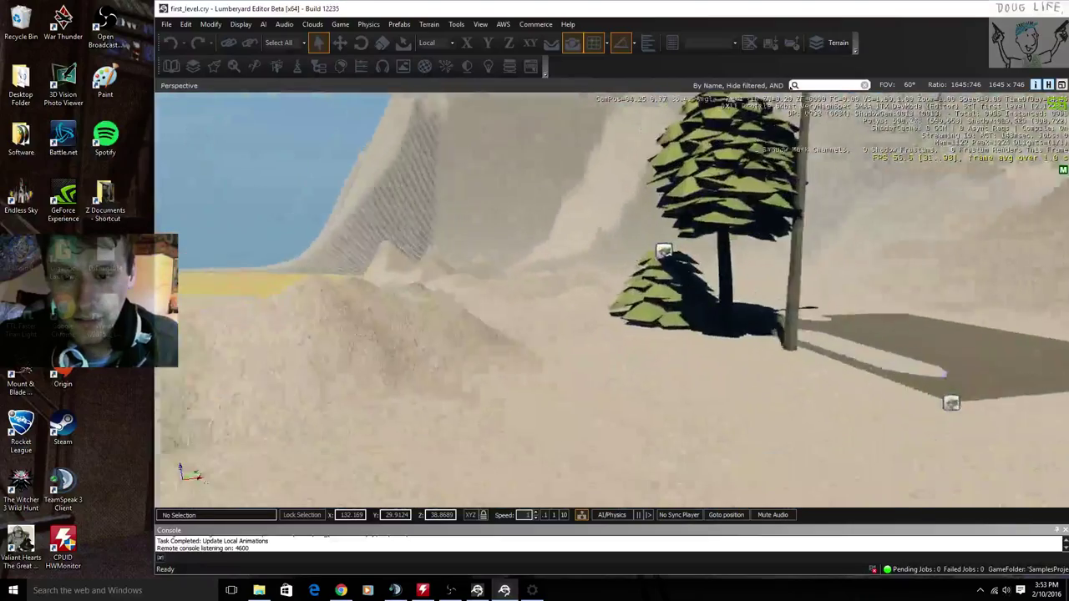
right_drag(614, 338, 876, 331)
key(a)
key(w)
key(w)
key(w)
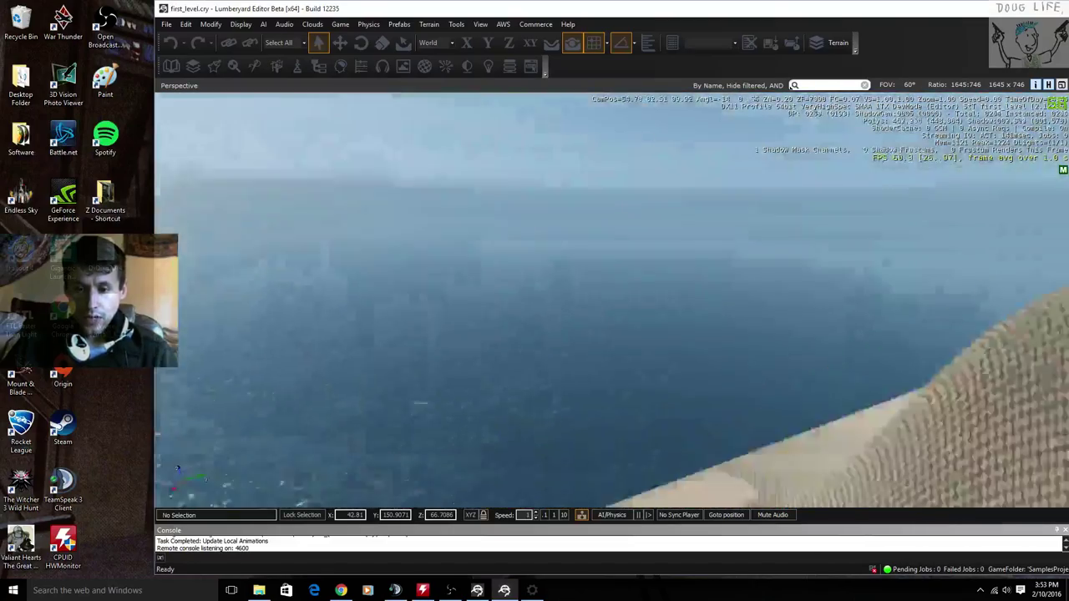
right_drag(518, 337, 481, 330)
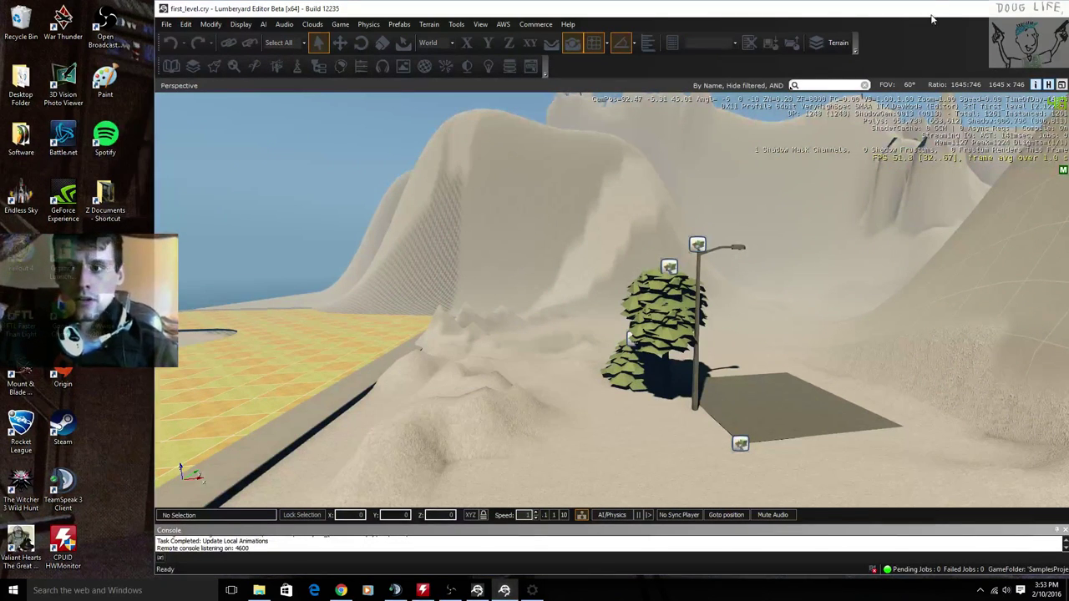
Step: Paint the Grass1 layer on the small mound with the terrain Layer Painter and flood the whole terrain with it
drag(931, 15, 787, 26)
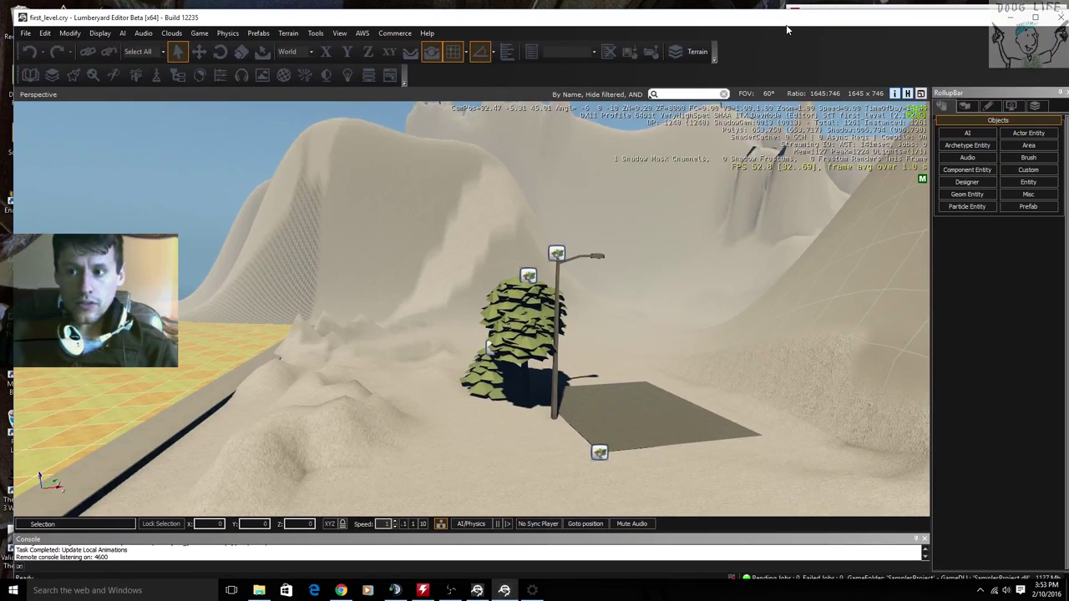
click(969, 107)
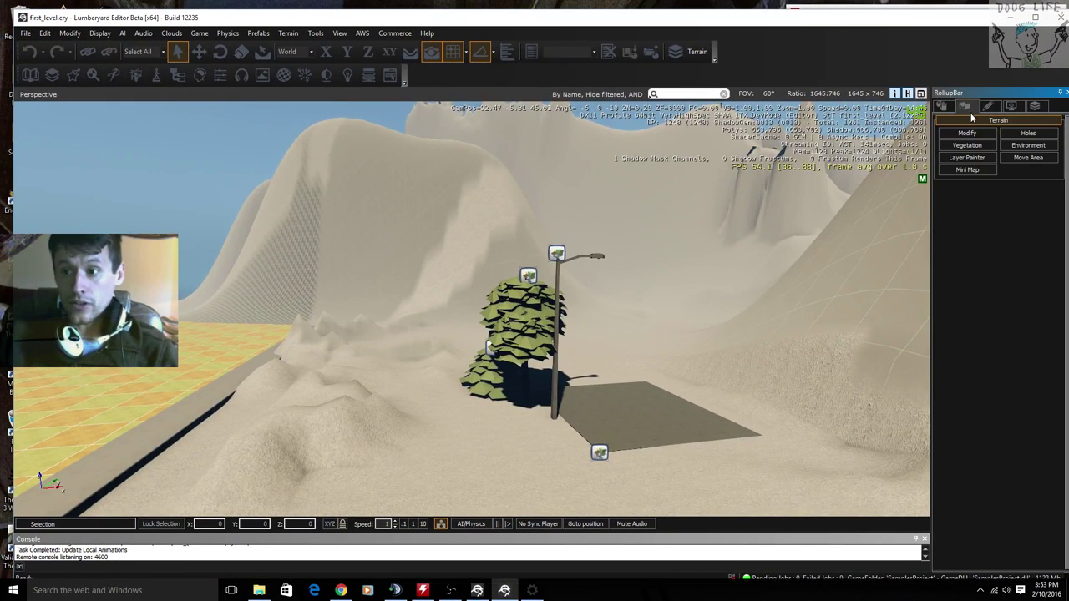
click(969, 158)
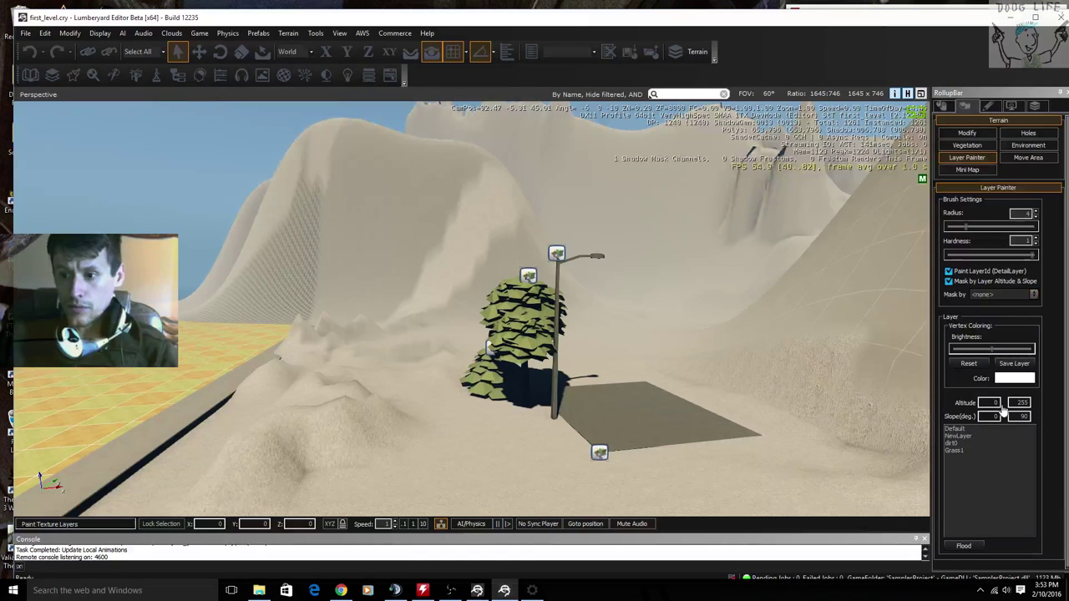
click(957, 451)
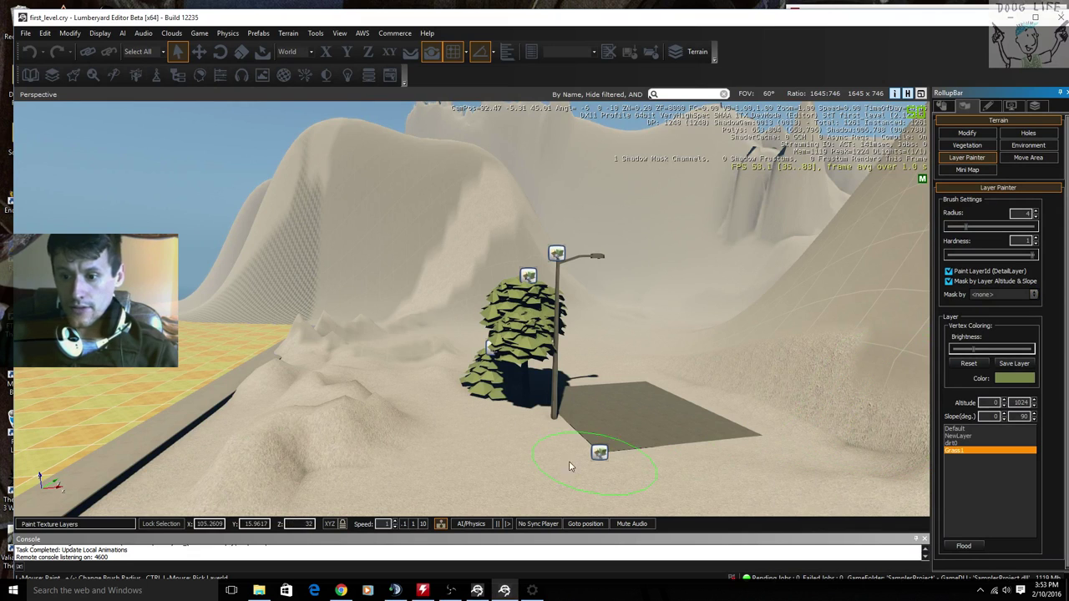
drag(392, 460, 369, 453)
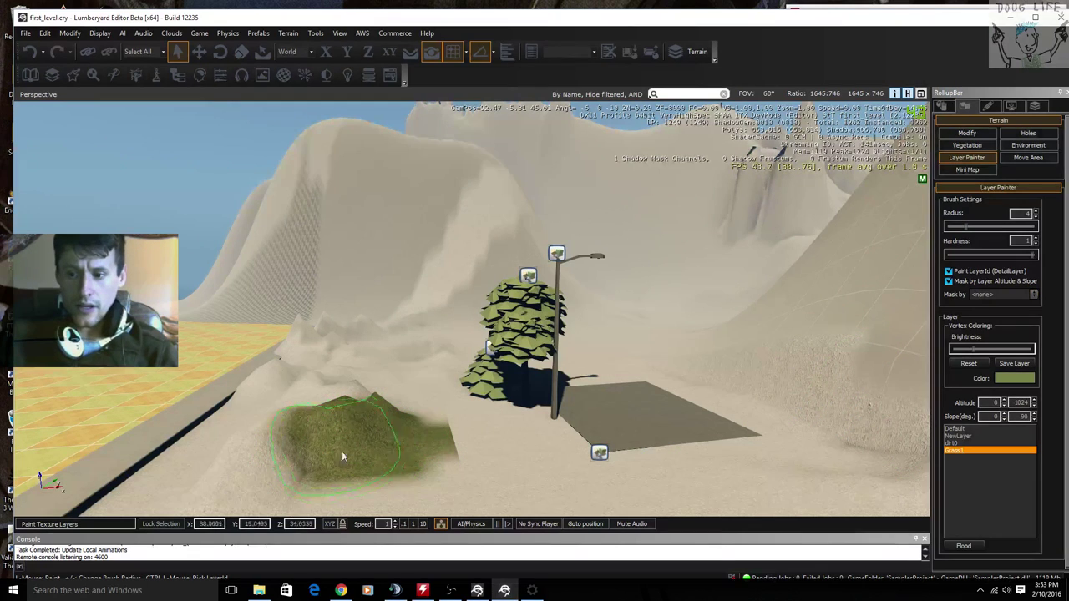
click(965, 546)
Step: Fly over the terrain to examine the grass coverage, the ground around the slab and the mountain peaks
scroll(573, 422, down, 2)
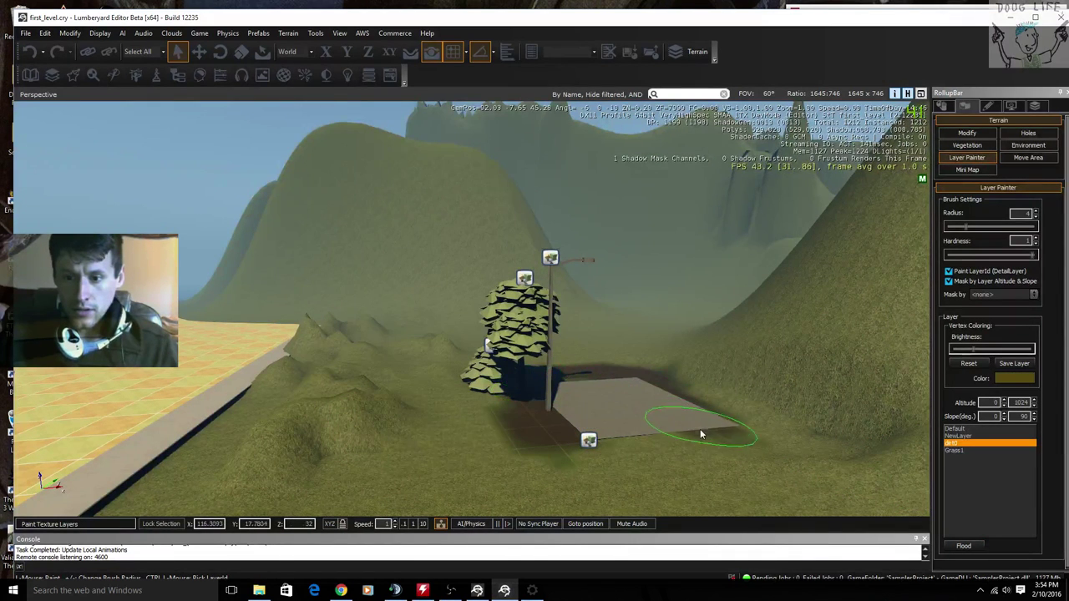
scroll(554, 435, down, 15)
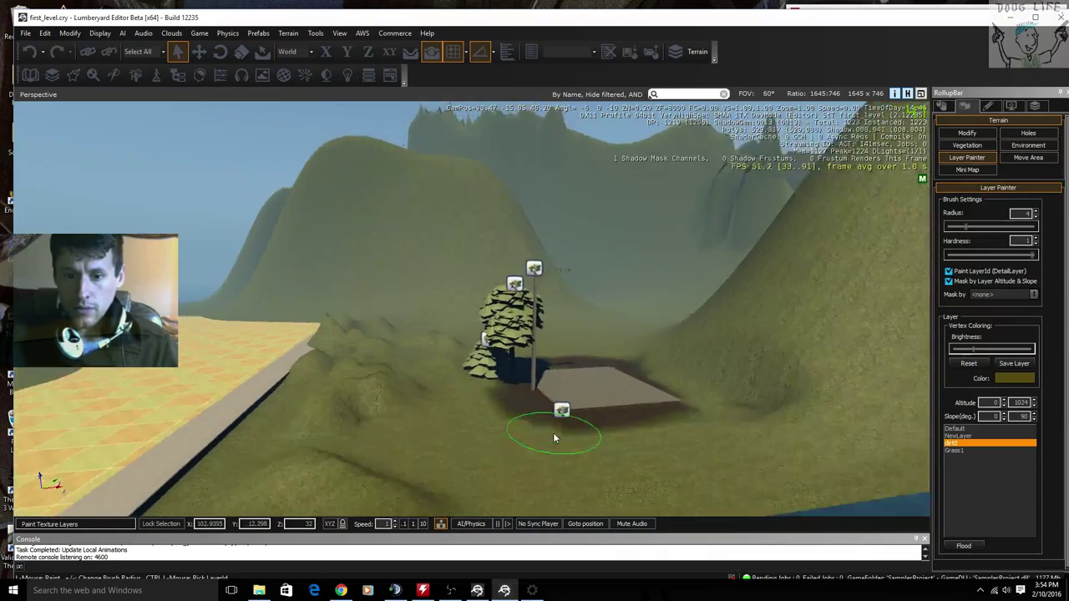
right_drag(553, 433, 501, 488)
key(w)
key(w)
key(w)
mouse_move(525, 423)
right_down()
mouse_move(535, 430)
mouse_move(618, 368)
mouse_move(660, 418)
mouse_move(538, 401)
mouse_move(551, 418)
mouse_move(543, 443)
mouse_move(529, 422)
mouse_move(493, 417)
mouse_move(565, 422)
mouse_move(521, 424)
mouse_move(543, 434)
mouse_move(514, 420)
mouse_move(544, 415)
mouse_move(504, 409)
mouse_move(532, 413)
right_up()
key(w)
key(s)
key(w)
key(w)
key(w)
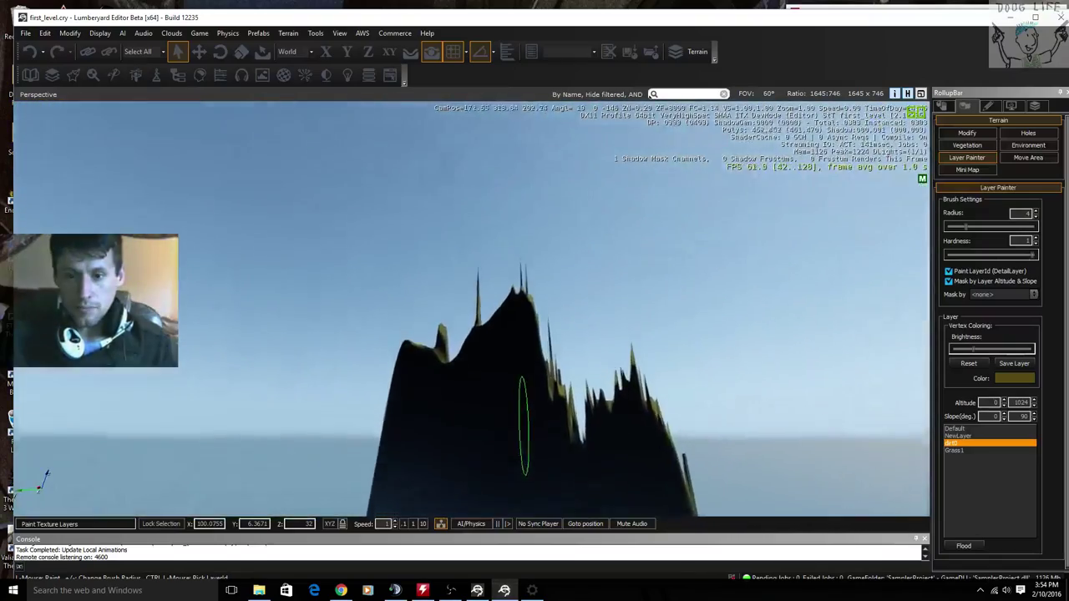
key(w)
mouse_move(523, 426)
right_down()
mouse_move(519, 409)
mouse_move(512, 422)
mouse_move(535, 446)
mouse_move(529, 455)
mouse_move(524, 417)
mouse_move(507, 439)
mouse_move(522, 421)
right_up()
key(w)
key(w)
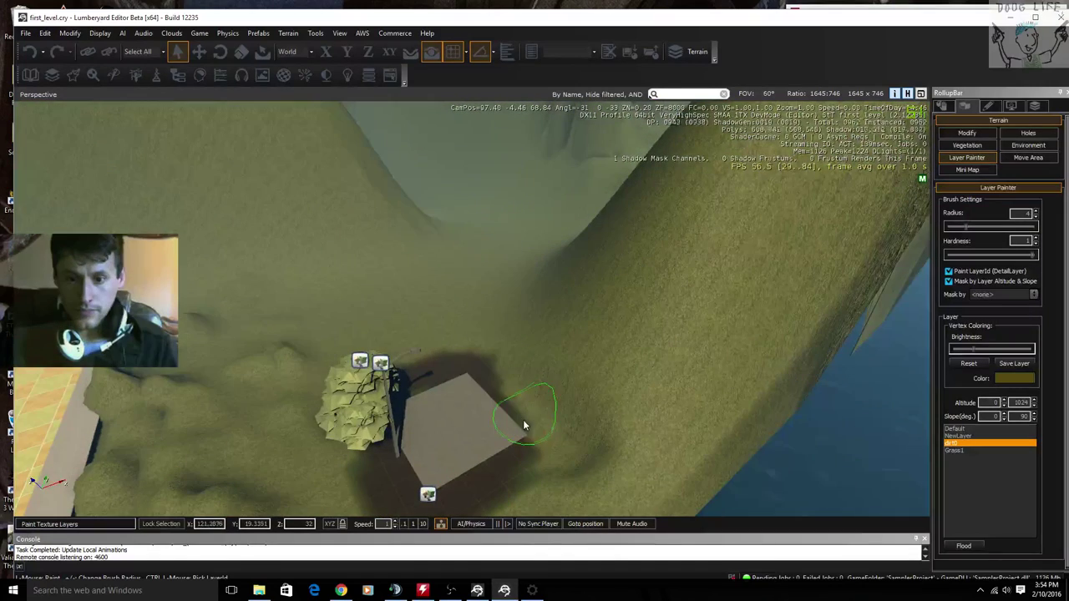
Step: Paint the dirt0 layer around the slab and as a winding path up the valley between the mountains
mouse_move(505, 400)
mouse_down()
mouse_move(555, 458)
mouse_move(386, 411)
mouse_up()
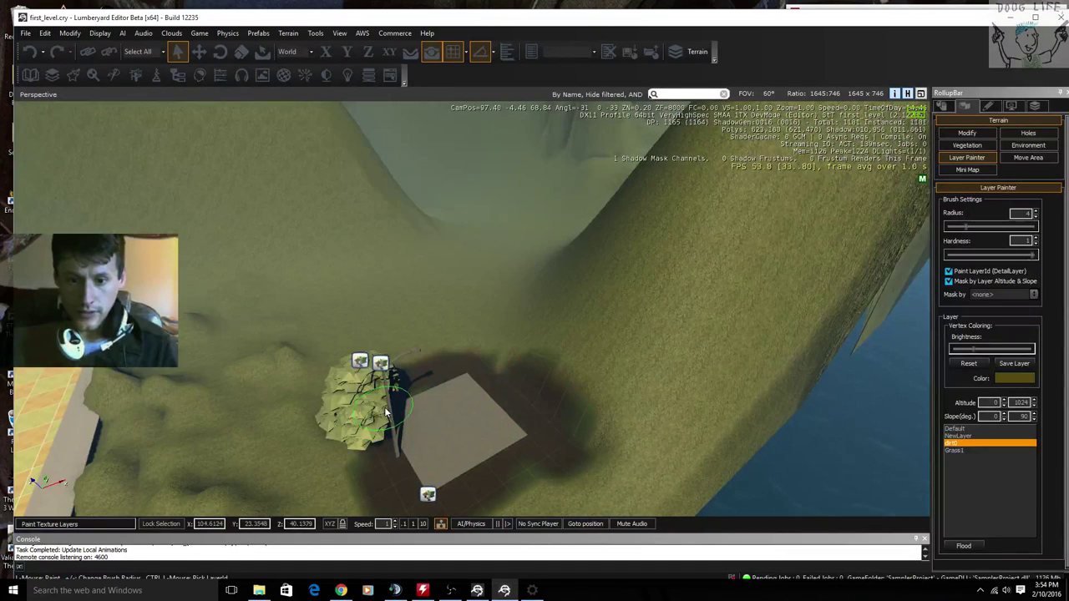
right_drag(479, 411, 544, 349)
mouse_move(492, 481)
mouse_down()
mouse_move(487, 424)
mouse_move(518, 382)
mouse_up()
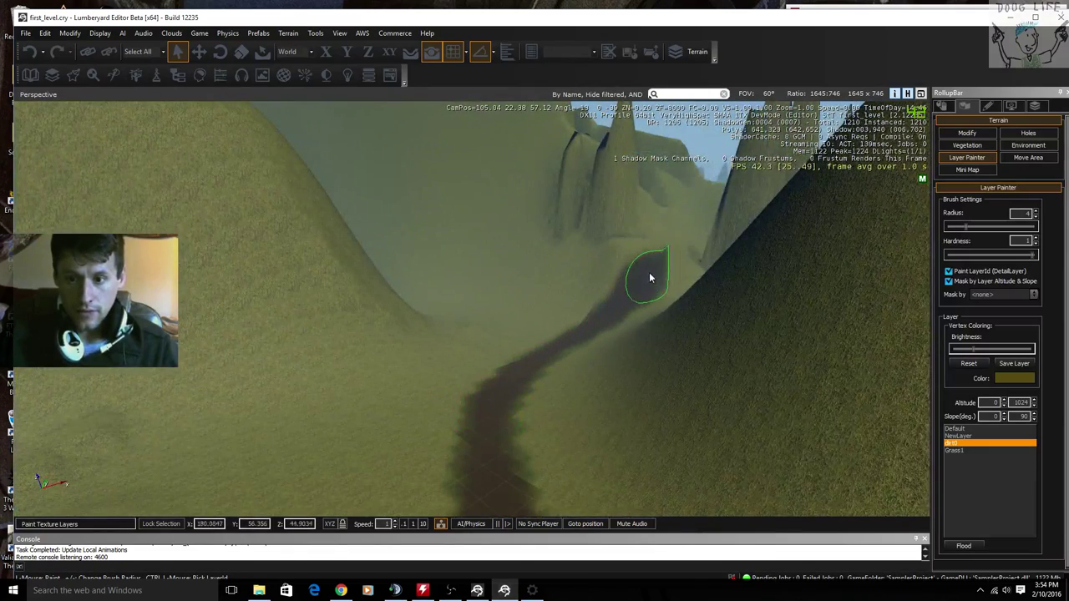
key(w)
mouse_move(694, 303)
right_down()
mouse_move(698, 259)
mouse_move(703, 280)
mouse_move(679, 307)
right_up()
key(a)
right_drag(513, 370, 553, 368)
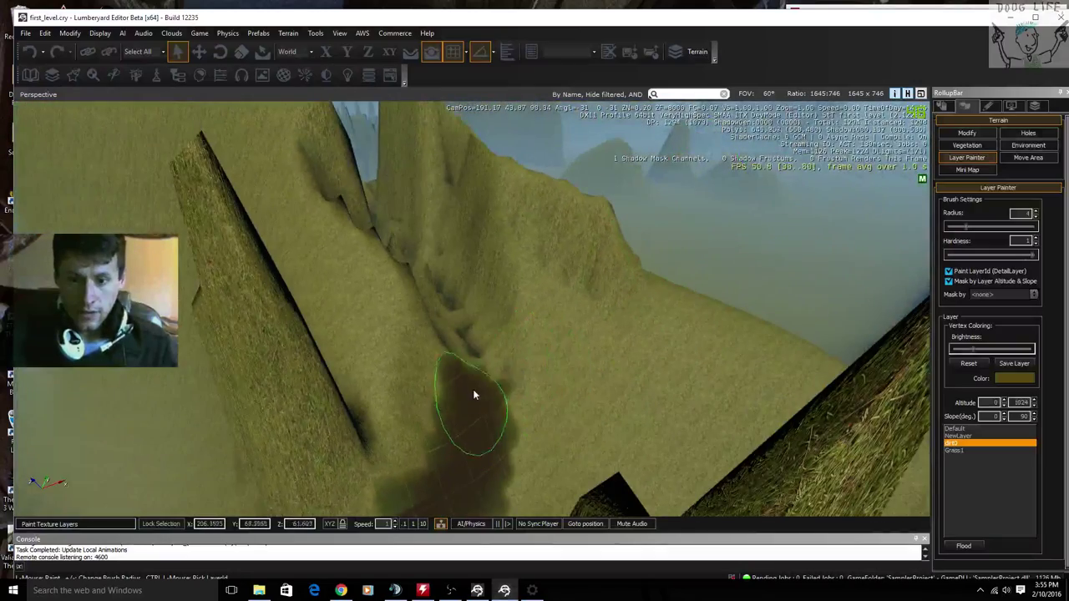
Step: Extend the dirt0 path up the steep mountain ravine and down its far side
drag(473, 394, 462, 321)
drag(406, 269, 388, 205)
key(w)
mouse_move(388, 206)
right_down()
mouse_move(251, 142)
mouse_move(117, 146)
right_up()
key(w)
right_drag(517, 167, 445, 250)
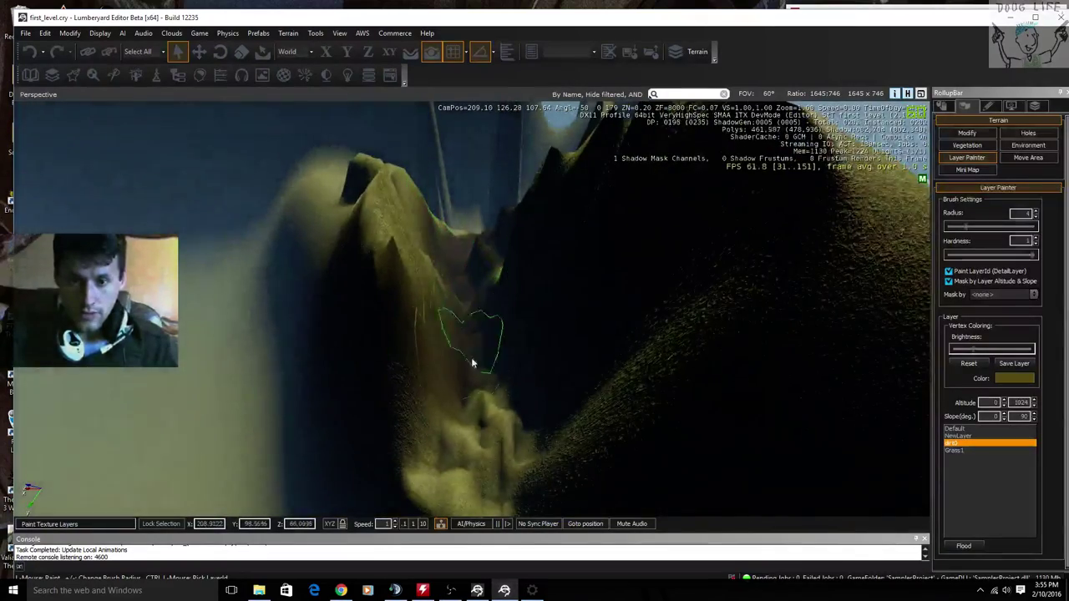
drag(471, 362, 483, 459)
key(s)
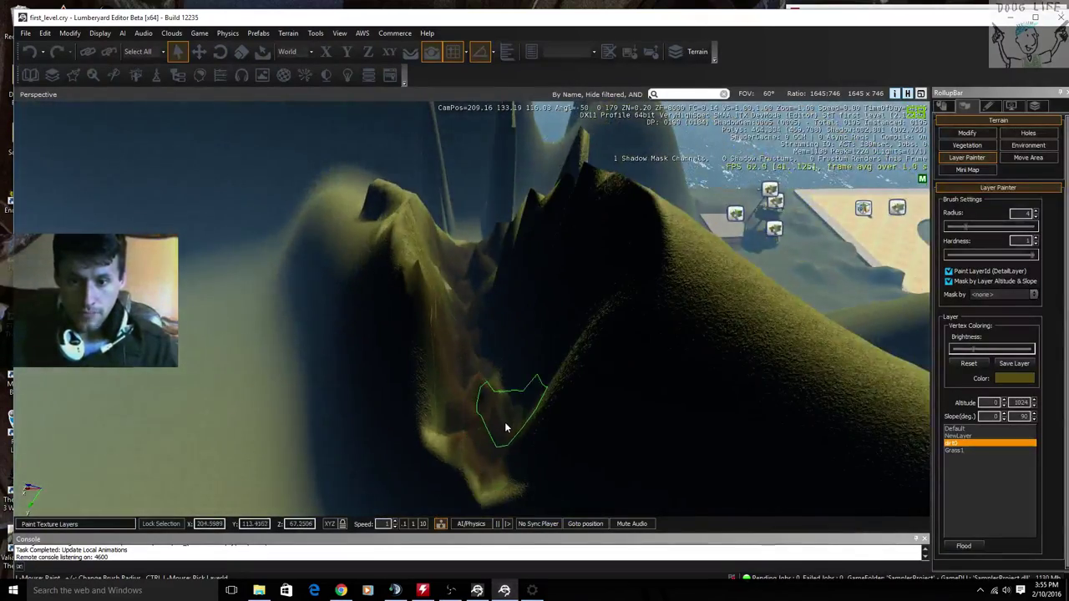
Step: Cover the entire ground inside the two-circle opening of the checkered platform with the dirt0 layer
key(a)
right_drag(505, 425, 521, 408)
key(a)
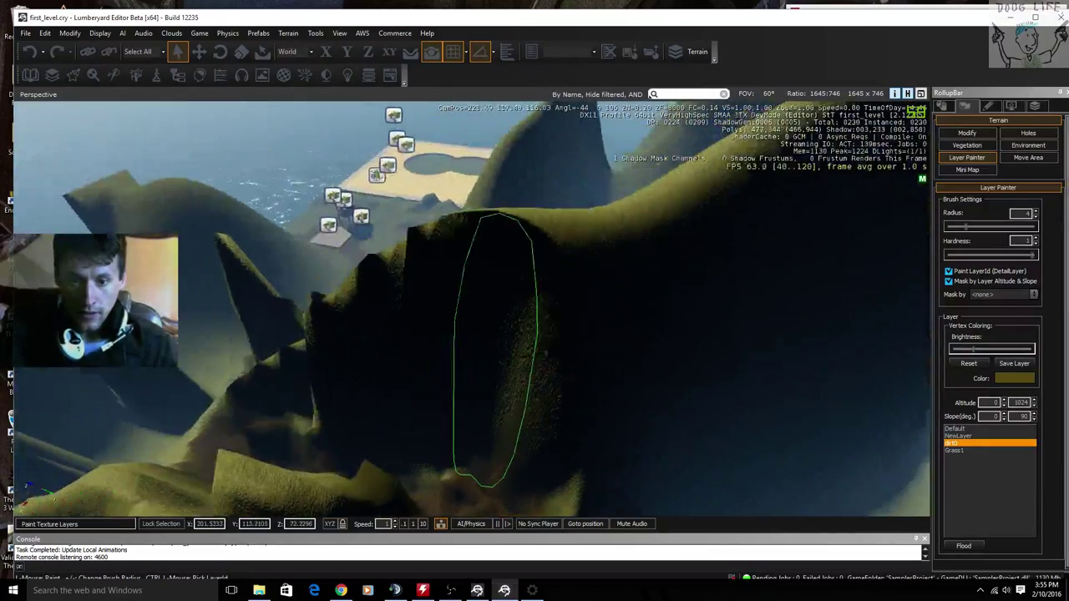
key(w)
mouse_move(494, 367)
right_down()
mouse_move(457, 443)
mouse_move(453, 480)
mouse_move(464, 449)
right_up()
key(w)
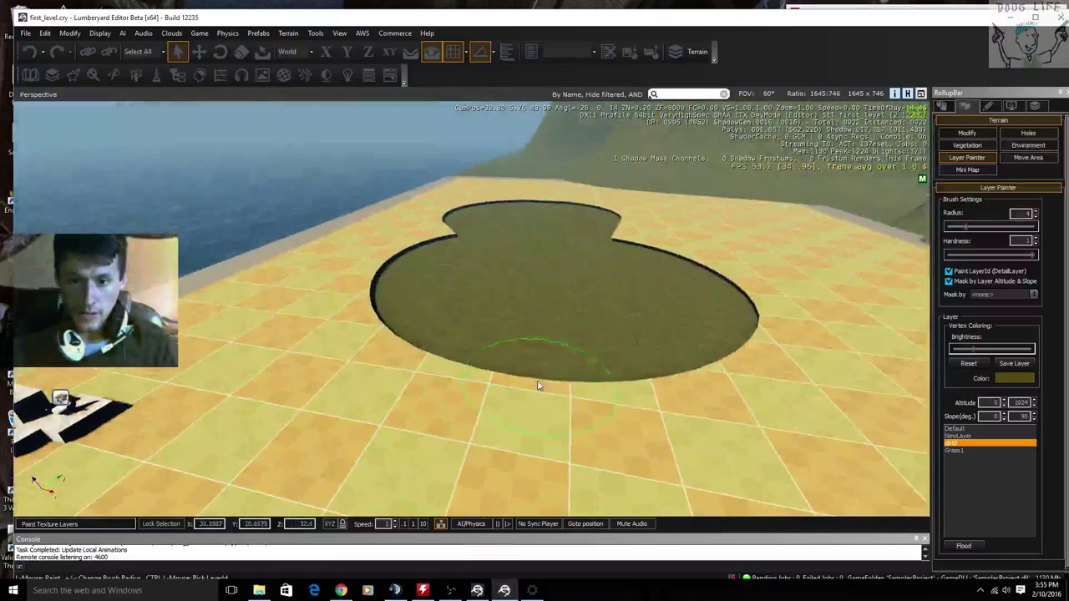
drag(538, 386, 707, 316)
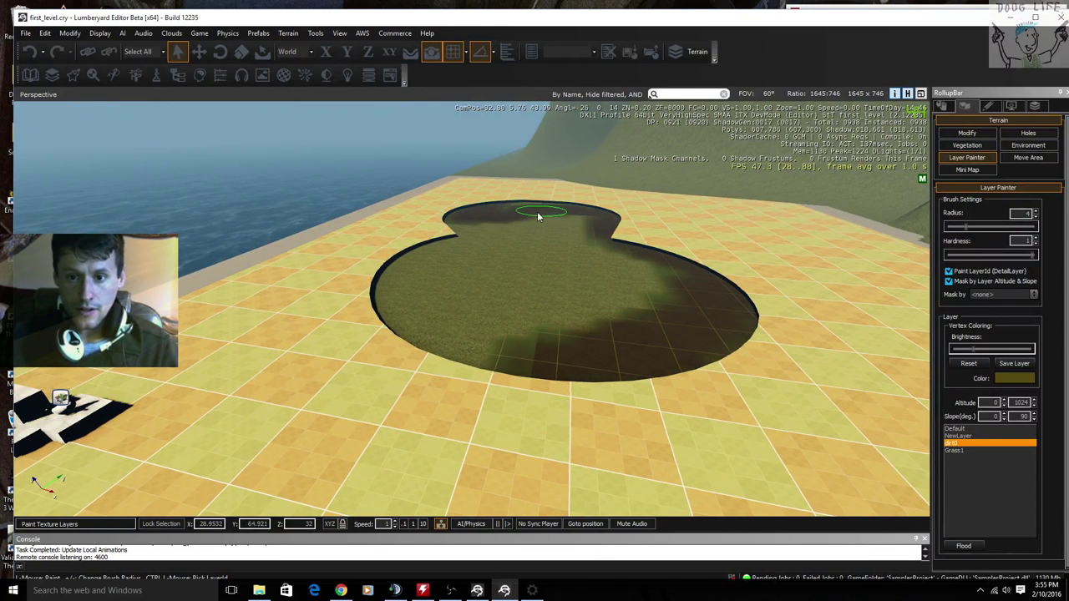
mouse_move(414, 343)
mouse_down()
mouse_move(508, 303)
mouse_move(611, 286)
mouse_move(614, 242)
mouse_move(474, 309)
mouse_up()
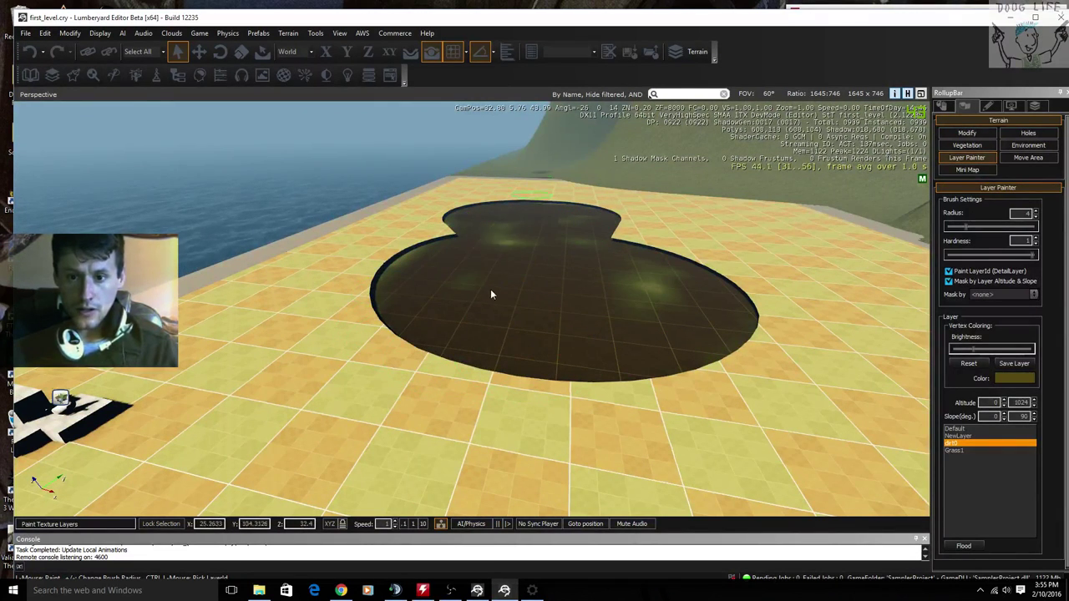
mouse_move(480, 246)
mouse_down()
mouse_move(437, 239)
mouse_move(615, 279)
mouse_move(610, 260)
mouse_up()
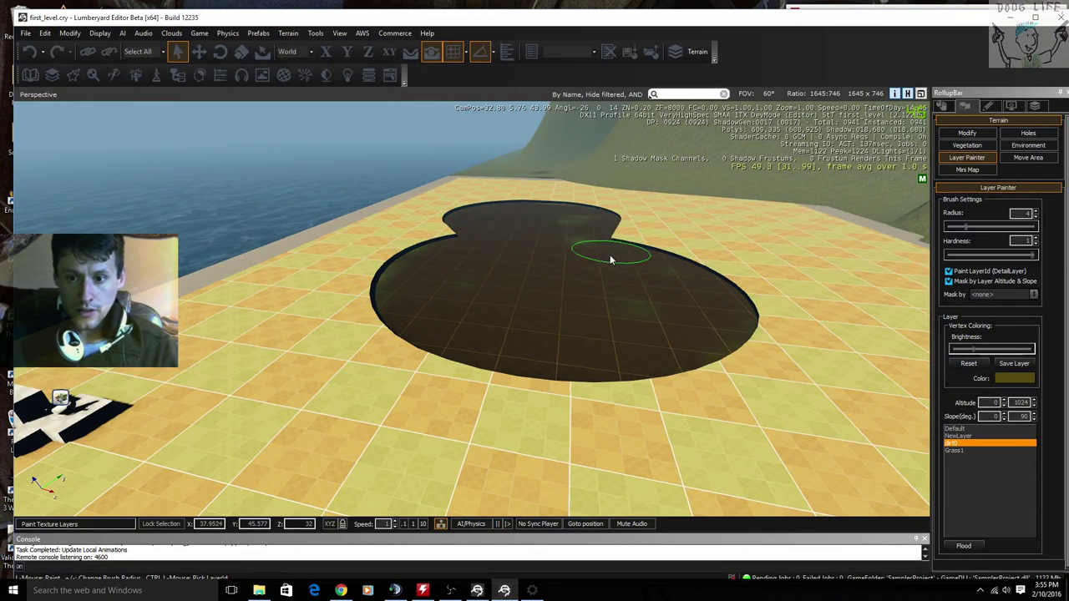
mouse_move(511, 306)
mouse_down()
mouse_move(664, 317)
mouse_move(668, 291)
mouse_move(415, 249)
mouse_up()
mouse_move(509, 262)
right_down()
mouse_move(524, 251)
mouse_move(514, 262)
right_up()
key(s)
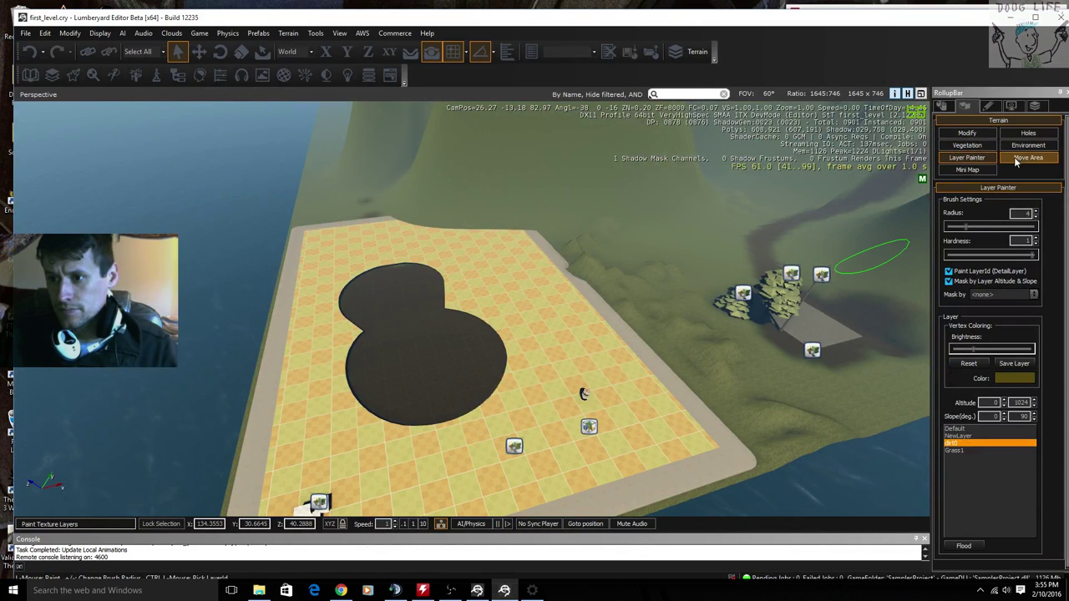
Step: Look through the terrain tools, including Move Area, and bring up the Environment settings
click(1018, 146)
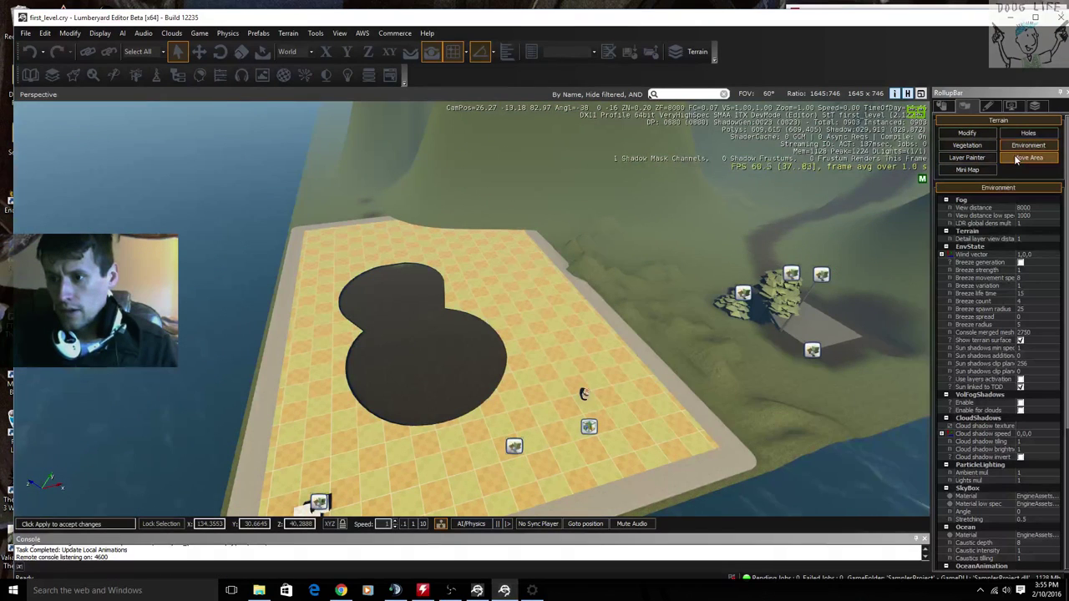
click(985, 160)
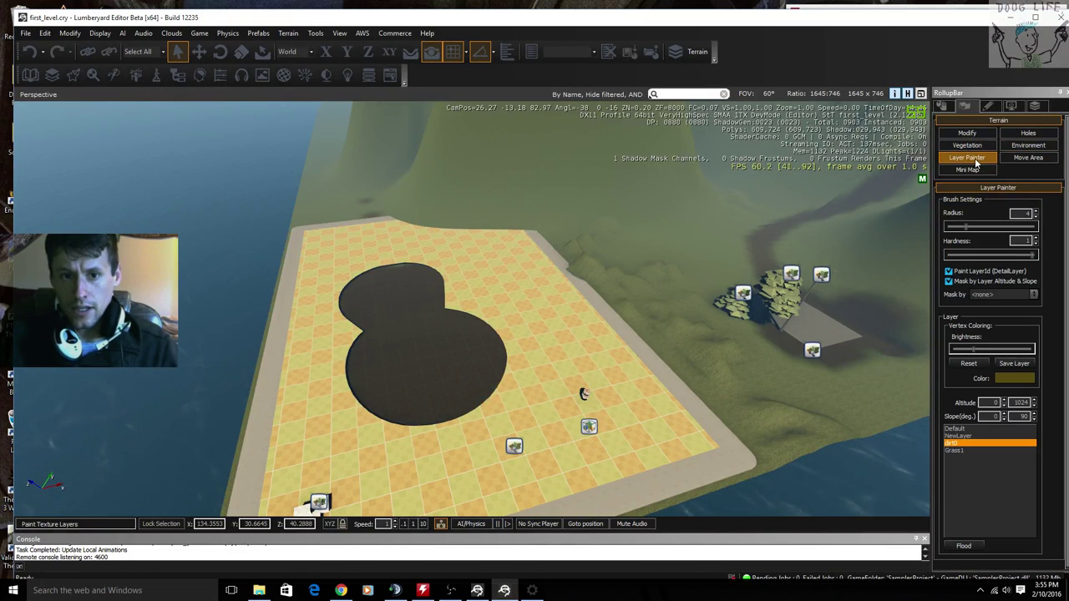
click(944, 106)
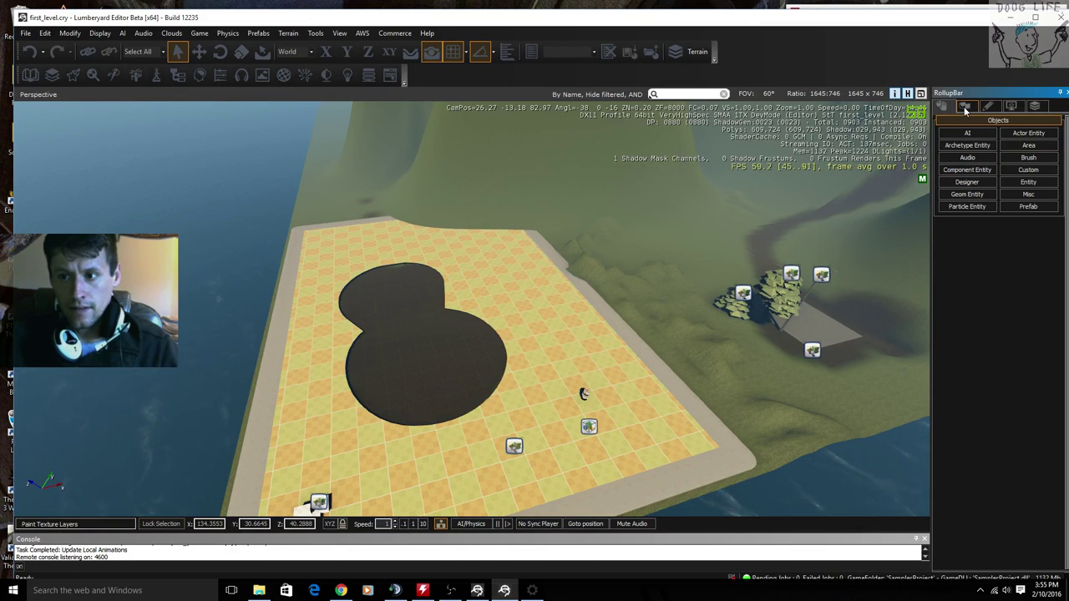
click(966, 108)
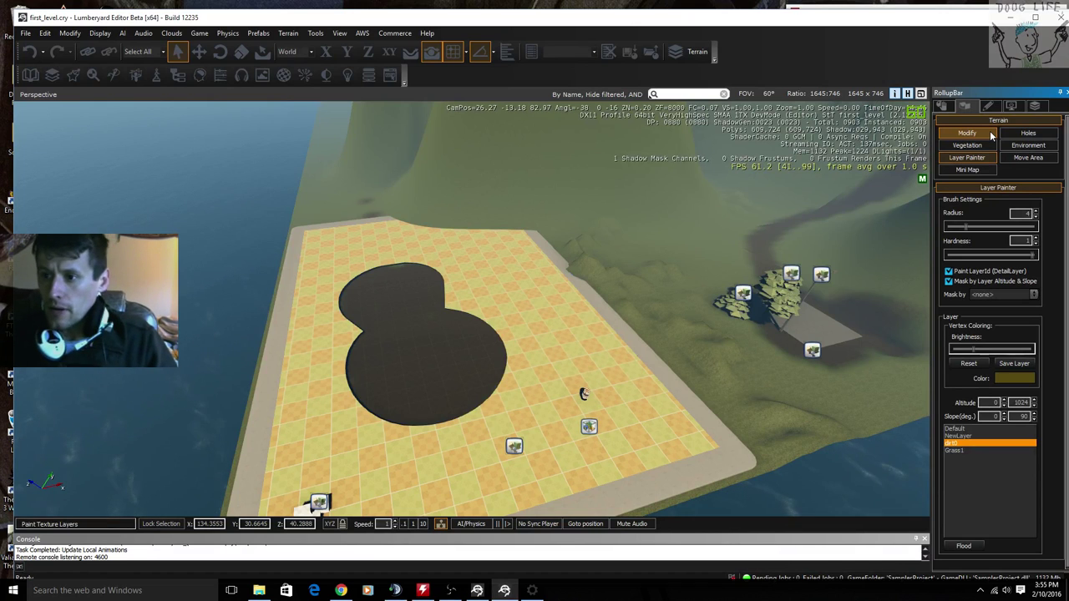
click(1028, 158)
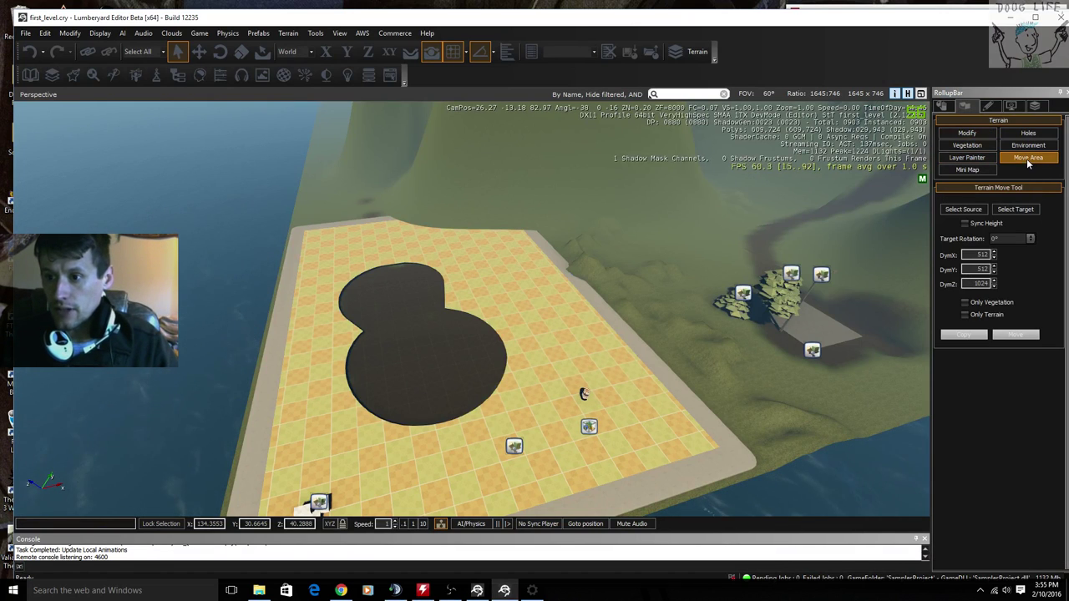
click(1028, 146)
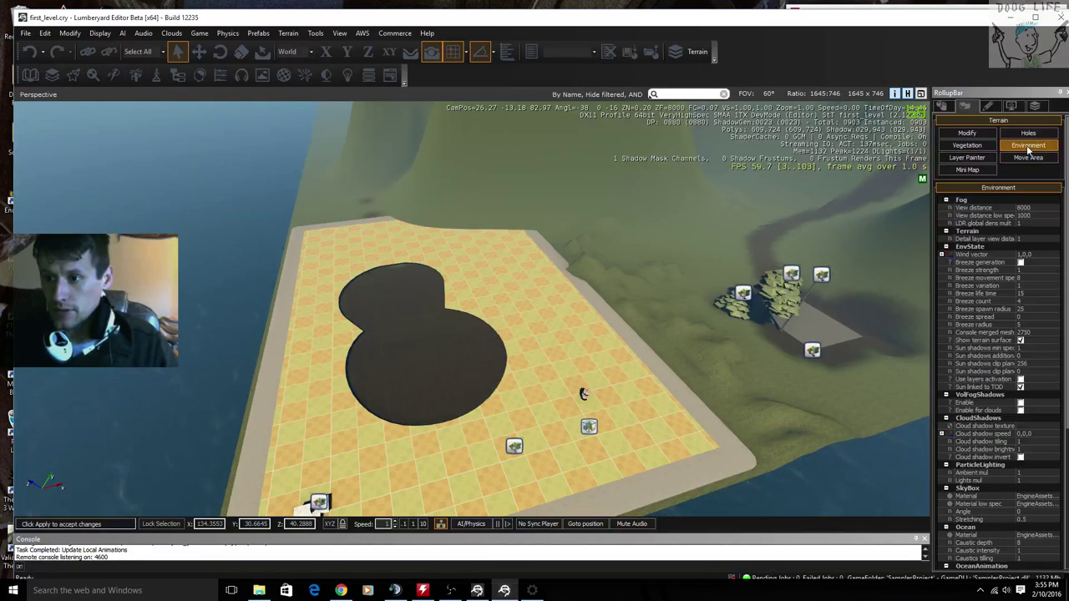
Step: Look through the Holes, Mini Map and Layer Painter tools and the list of terrain commands
click(1028, 133)
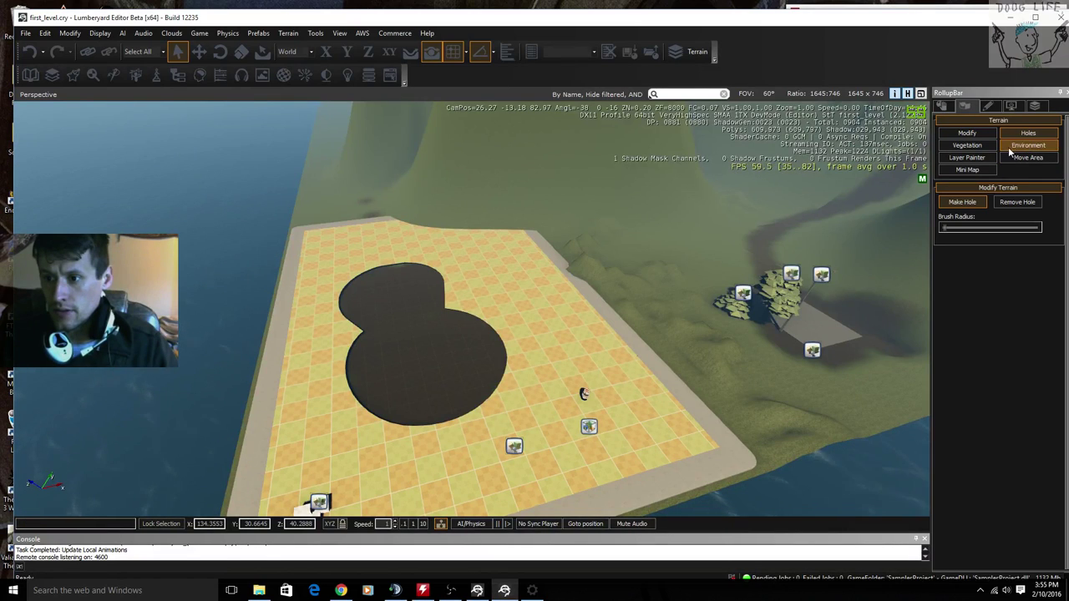
click(971, 170)
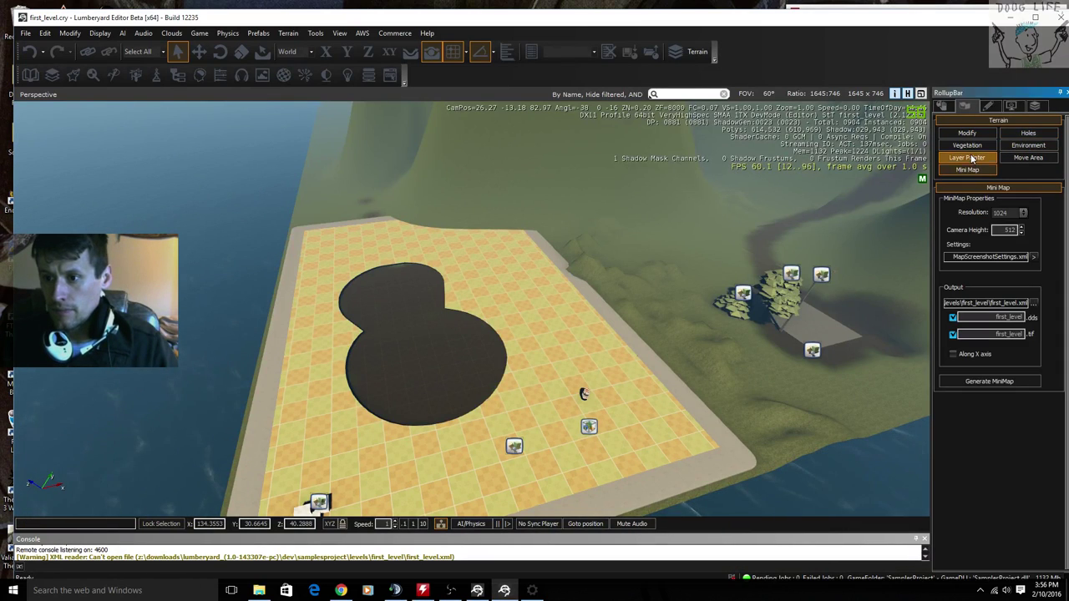
click(971, 158)
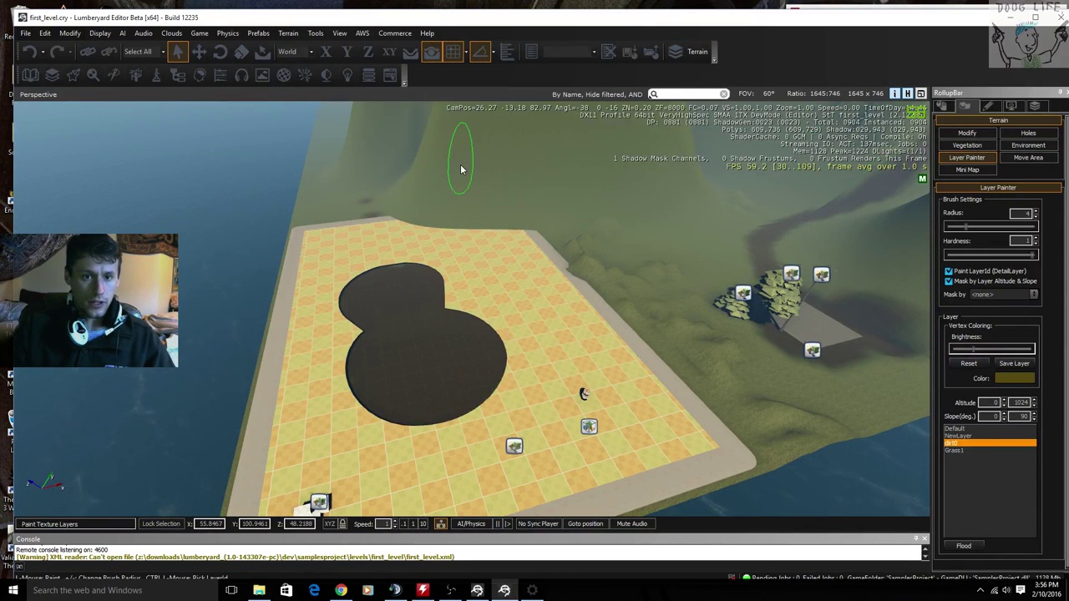
click(432, 54)
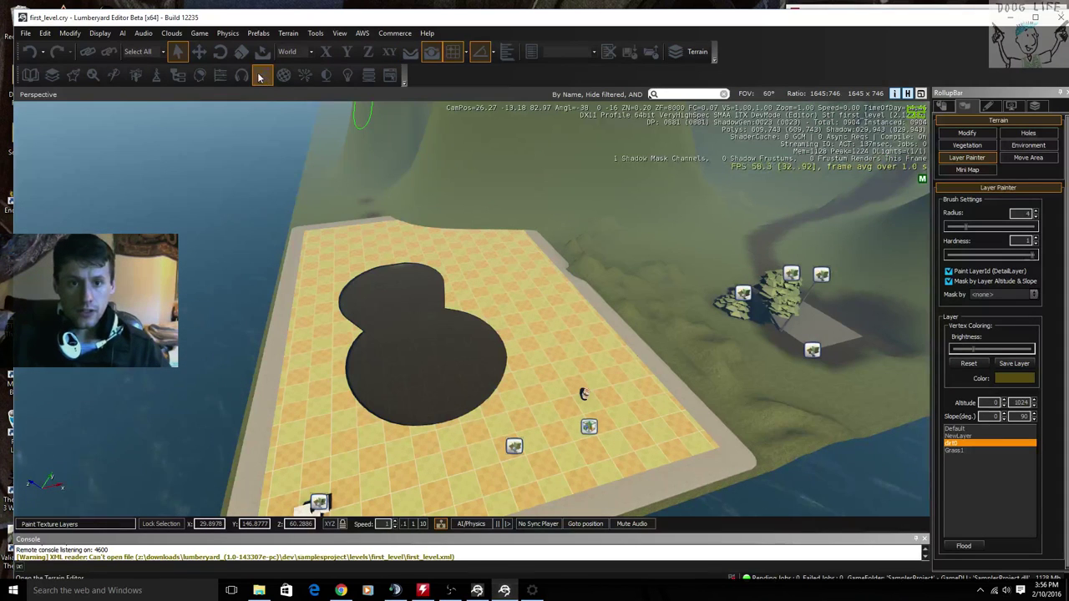
click(288, 34)
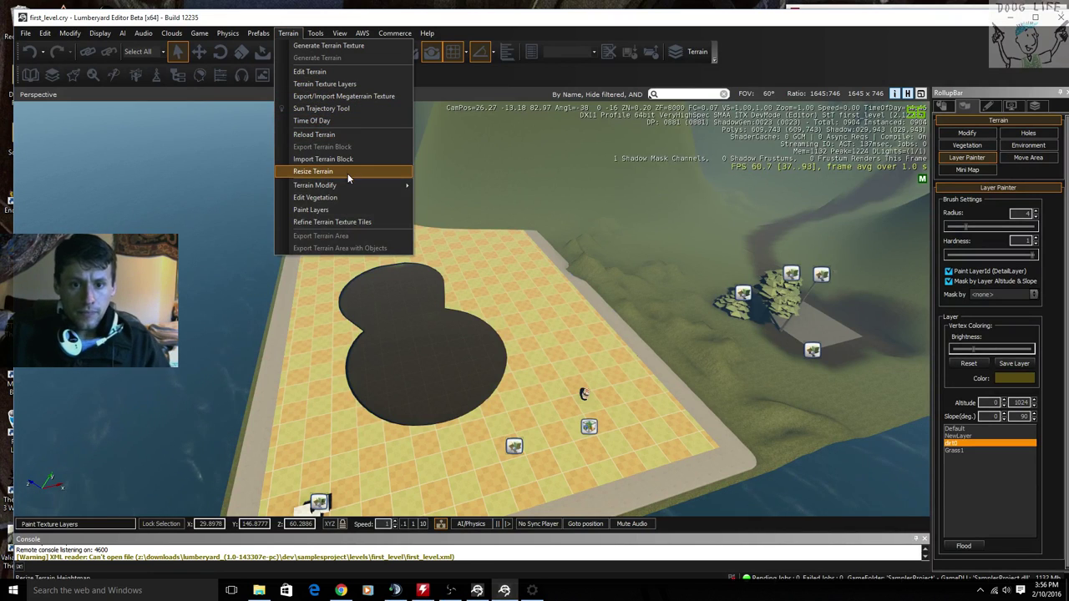
click(1008, 372)
Step: Paint a short stroke of the Grass1 layer over the dirt beside the slab near the trees
click(966, 451)
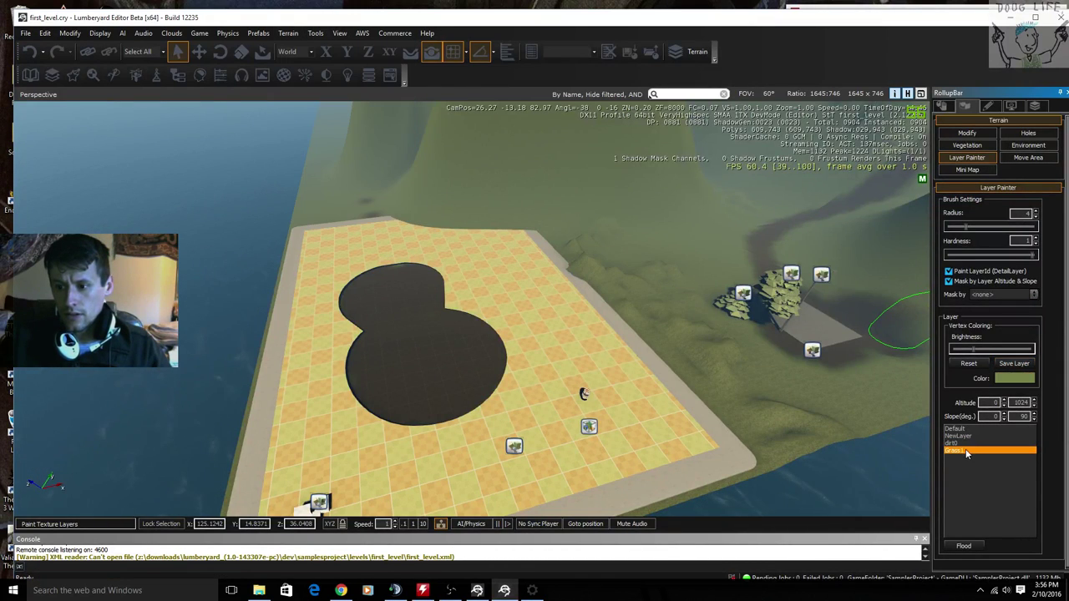
mouse_move(625, 278)
right_down()
mouse_move(815, 159)
mouse_move(781, 130)
mouse_move(622, 375)
mouse_move(639, 368)
right_up()
key(w)
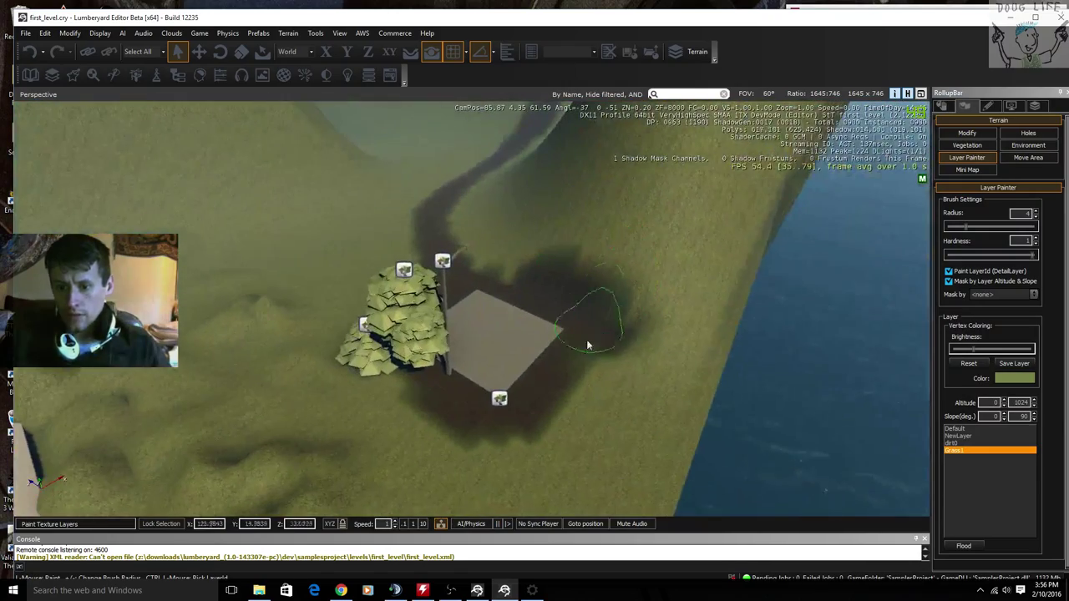
drag(590, 343, 597, 375)
key(s)
mouse_move(602, 384)
right_down()
mouse_move(492, 346)
mouse_move(618, 321)
right_up()
right_drag(570, 375, 589, 379)
key(w)
key(d)
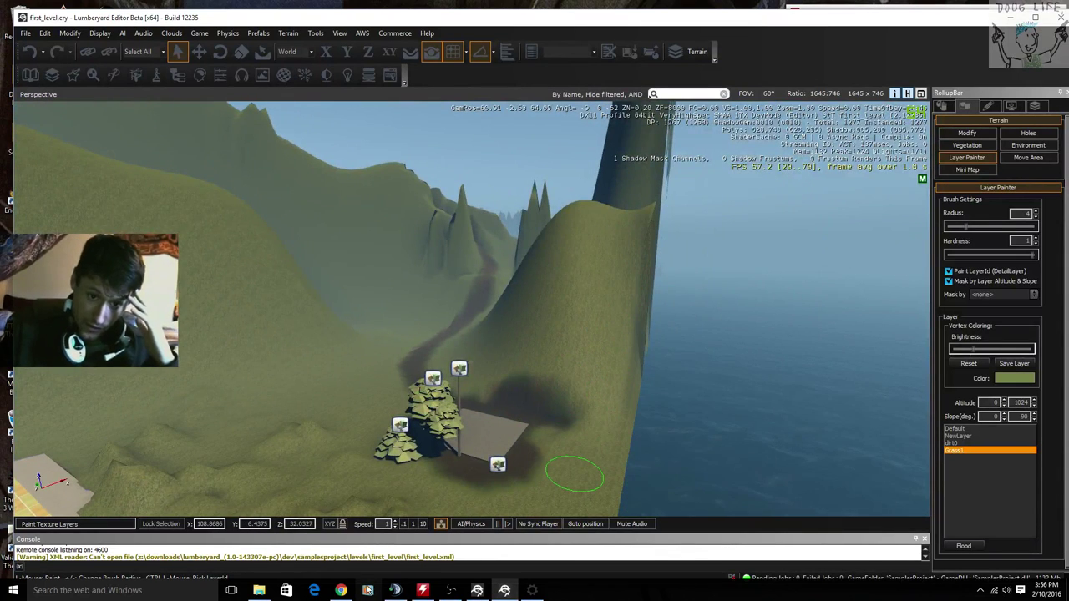
Step: Switch to the Twitch channel page in Chrome and post "1 for tutorials" in its chat
click(341, 590)
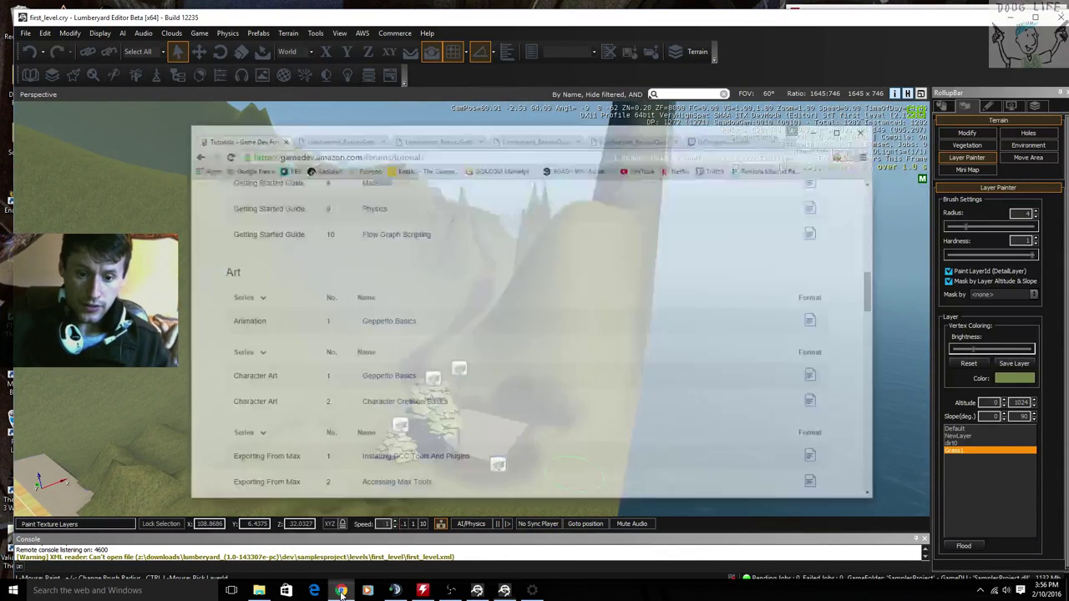
click(752, 98)
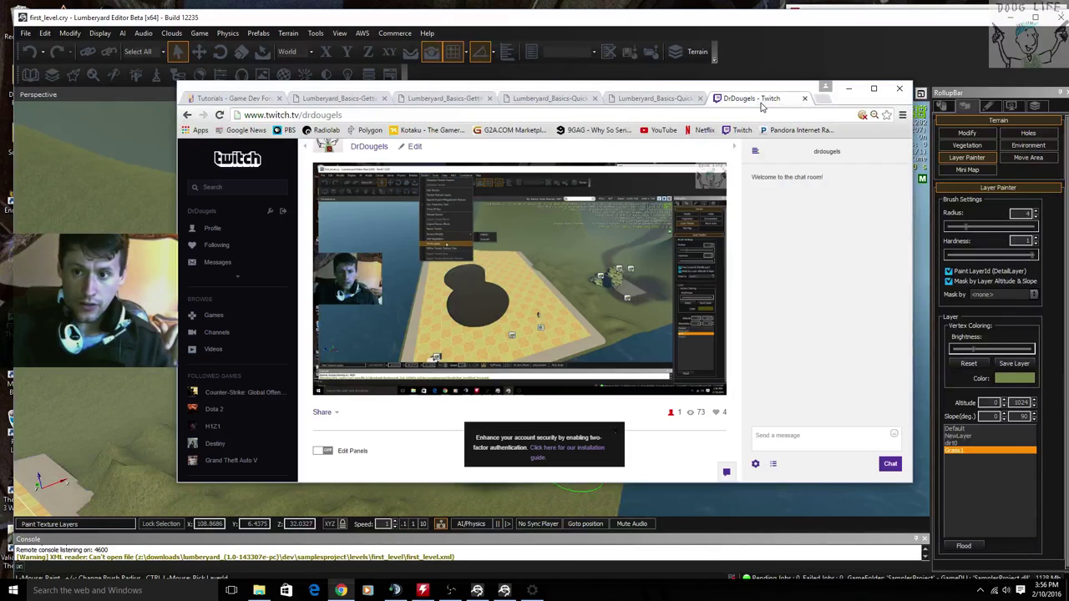
click(776, 440)
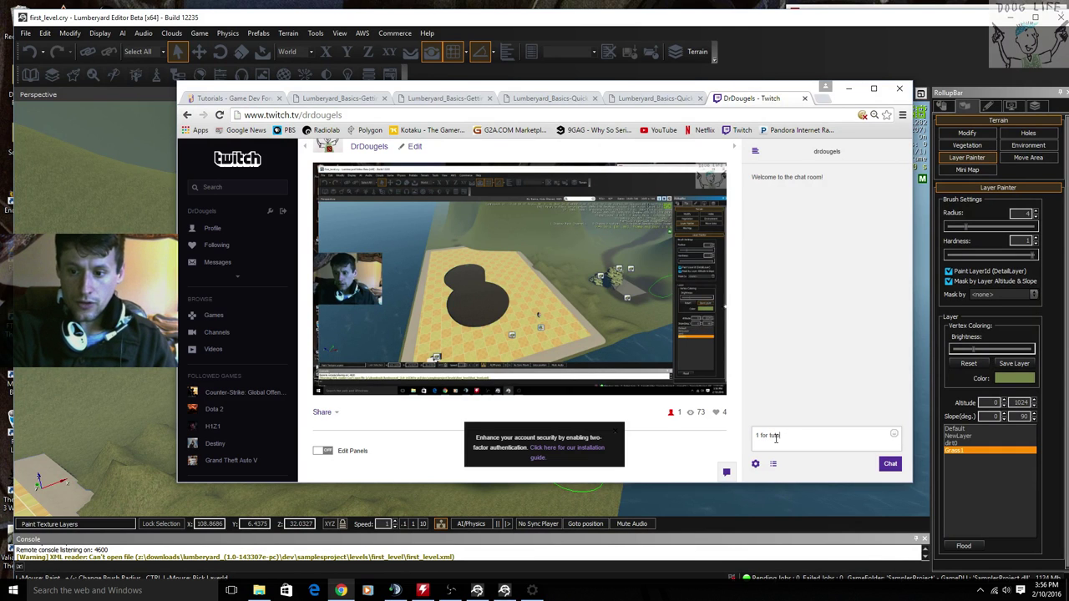
text(1 for tutorials)
key(Return)
Step: Post the messages "2 for fudsing around" and "... go" in the channel chat
text(2)
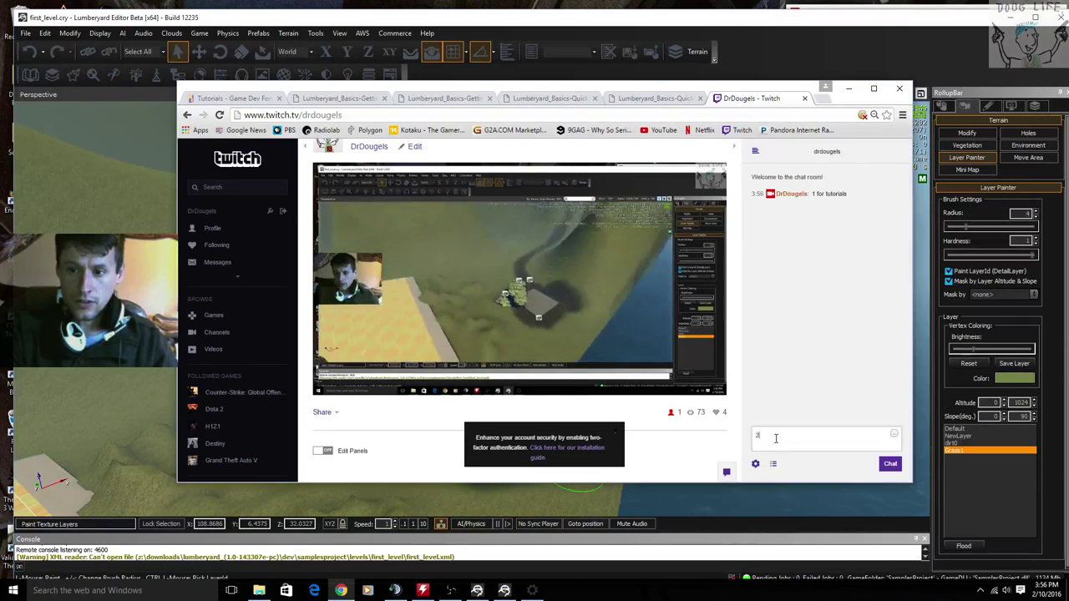
text( for t)
text(un)
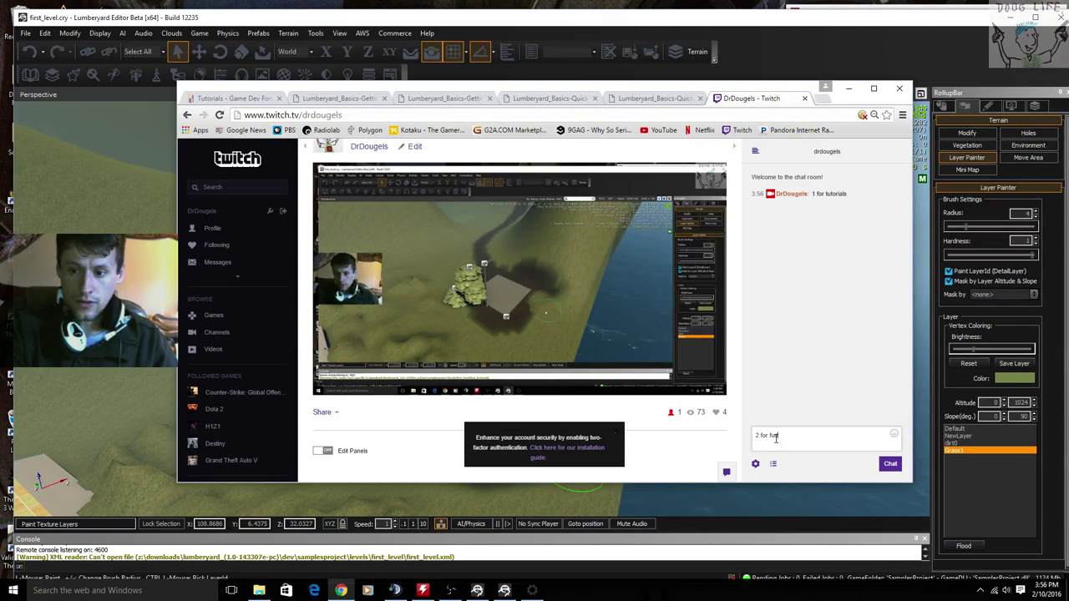
text(s)
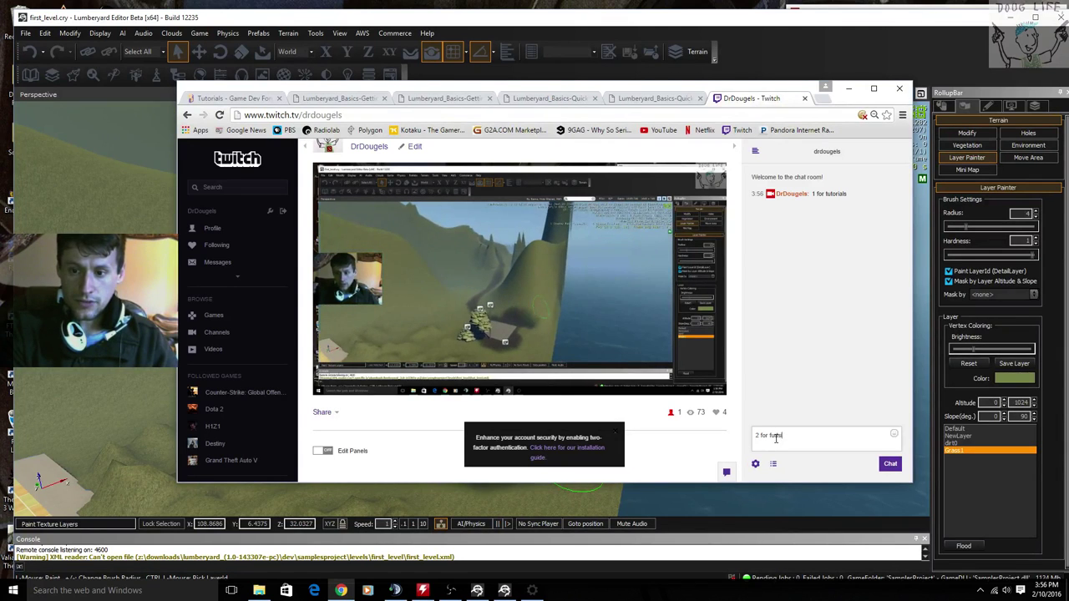
text(ing )
text(und)
key(Return)
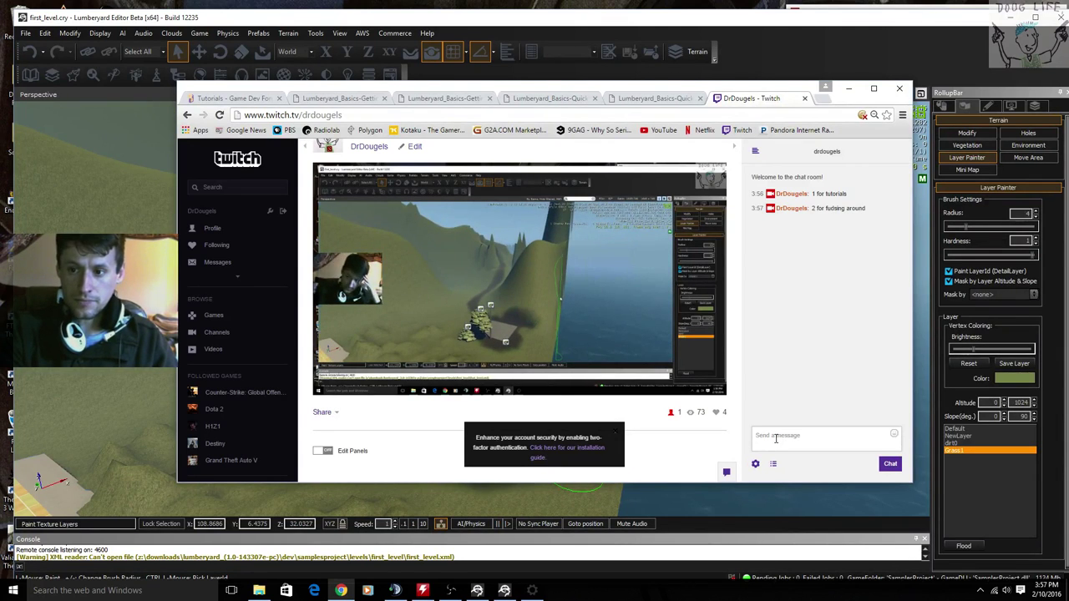
text(... go)
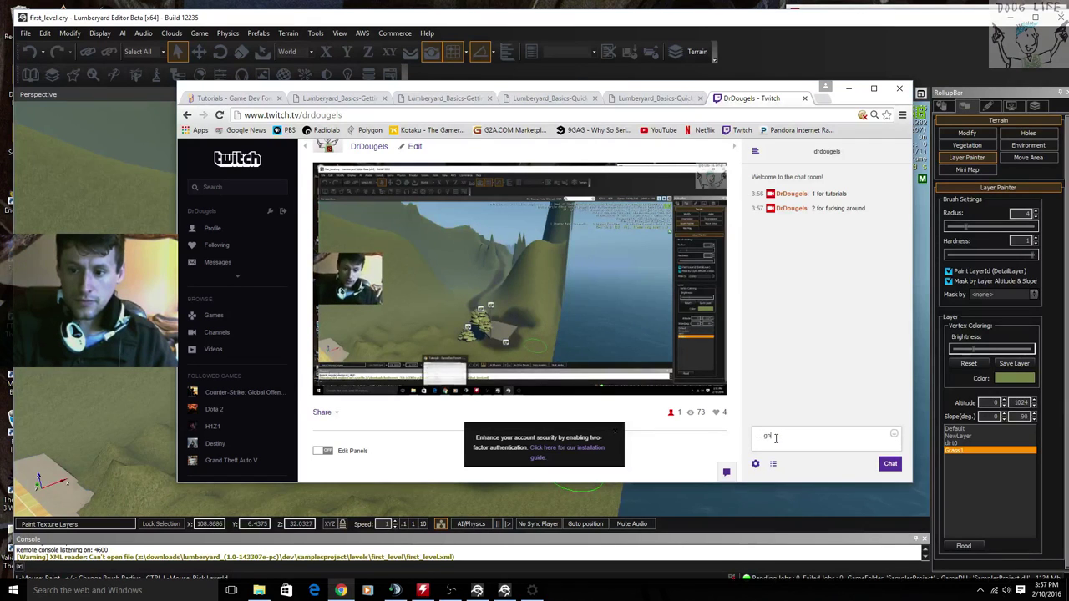
key(Return)
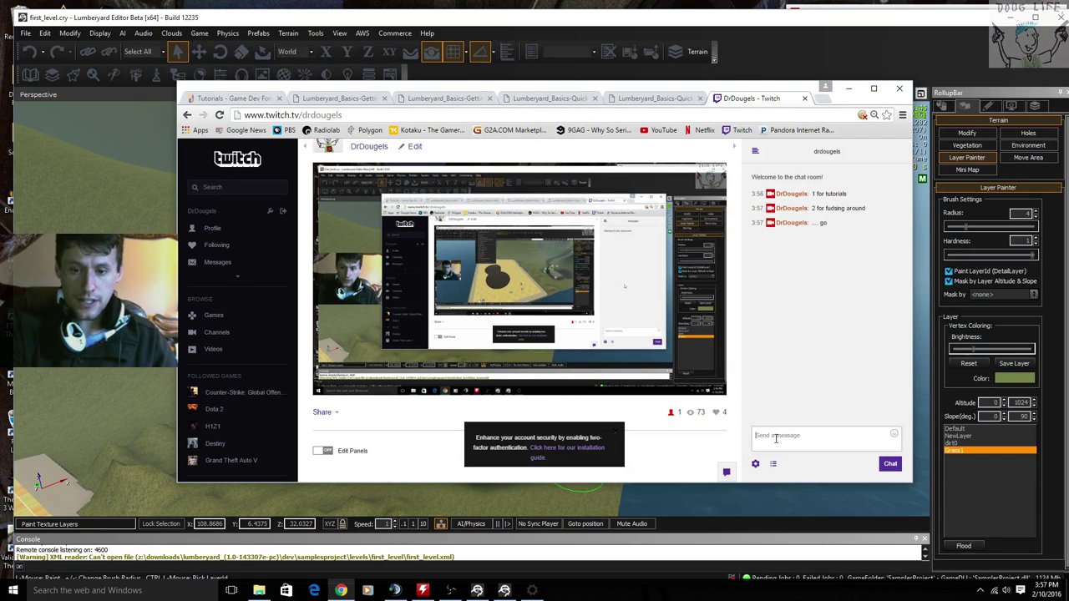
Step: Look through the open Lumberyard tutorial PDFs and read the terrain painting section of Creating terrain
click(656, 98)
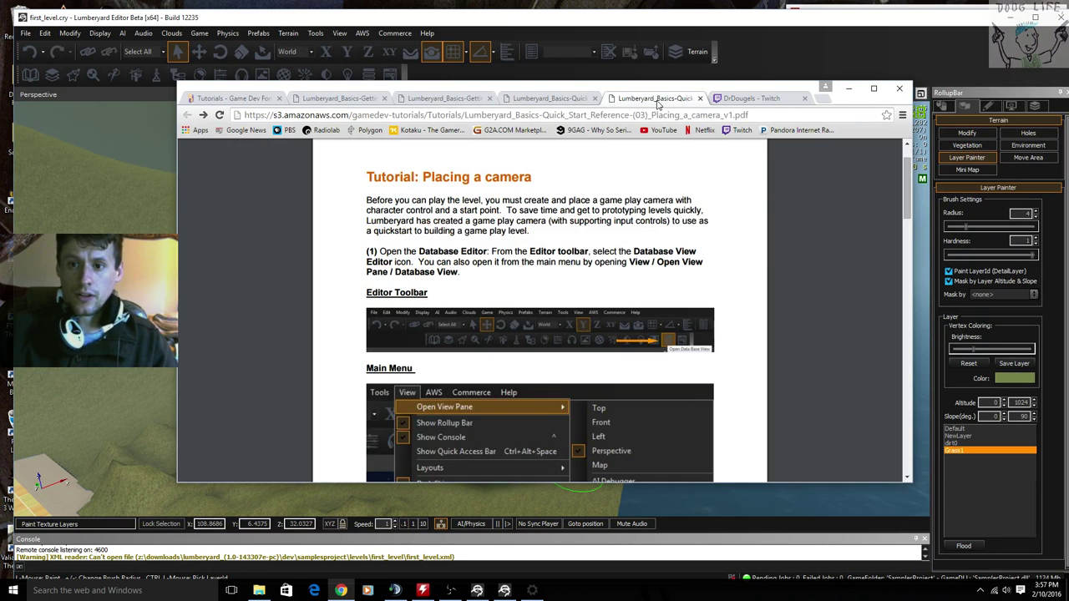
click(547, 97)
click(442, 97)
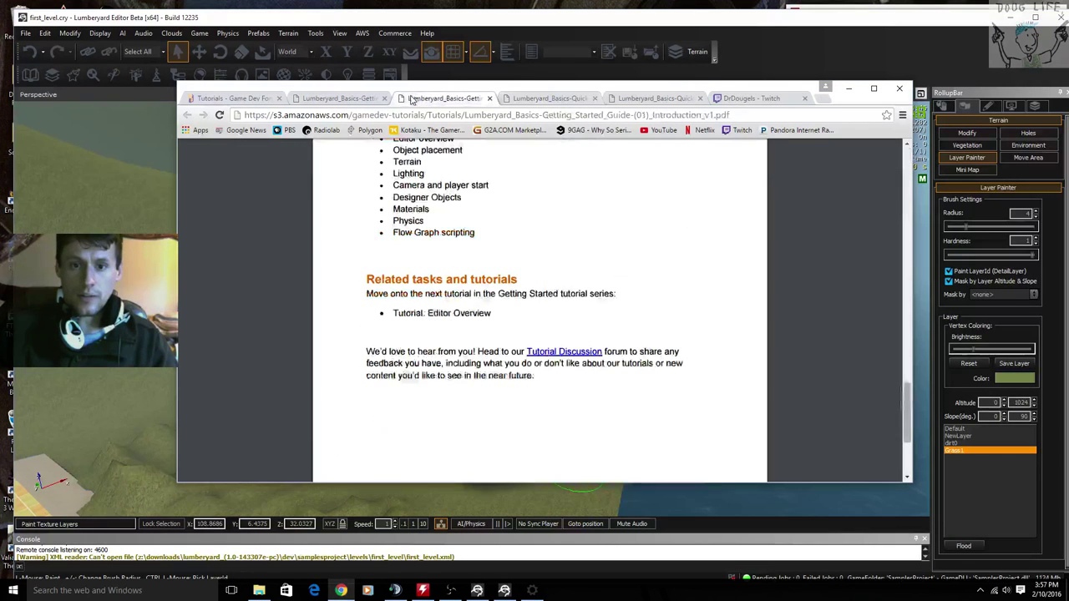
click(504, 99)
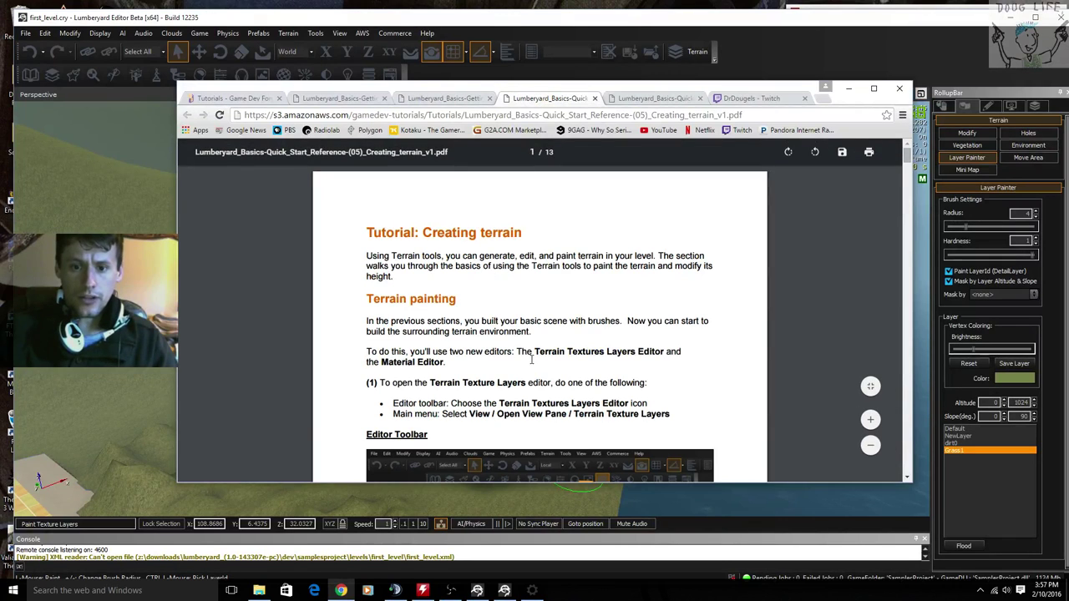
scroll(537, 367, down, 4)
scroll(537, 366, up, 2)
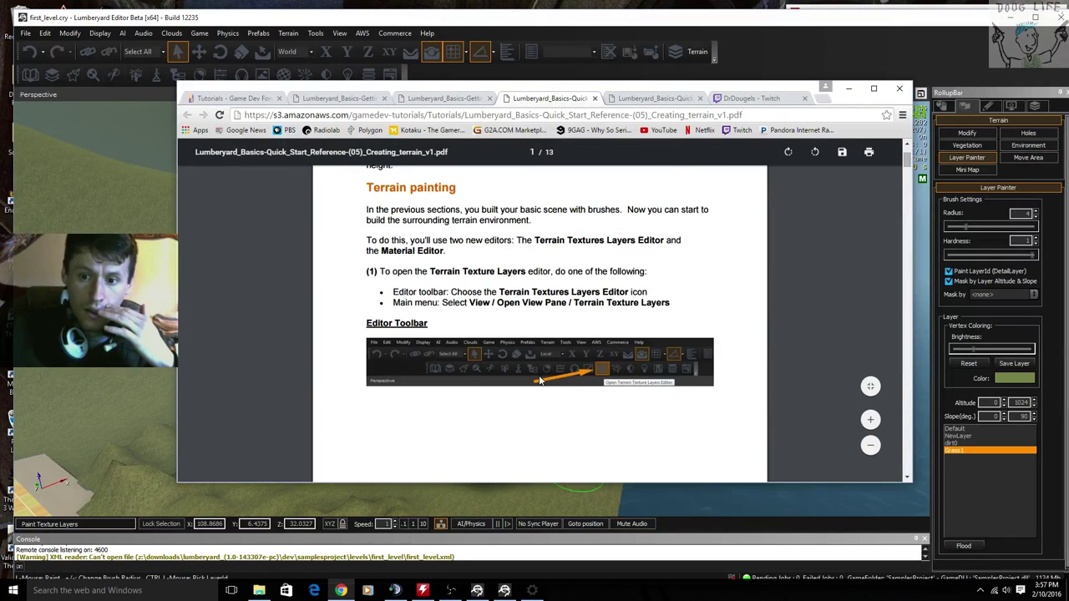
Step: Switch back to the Lumberyard editor and bring up the Terrain Texture Layers editor over the viewport
click(848, 89)
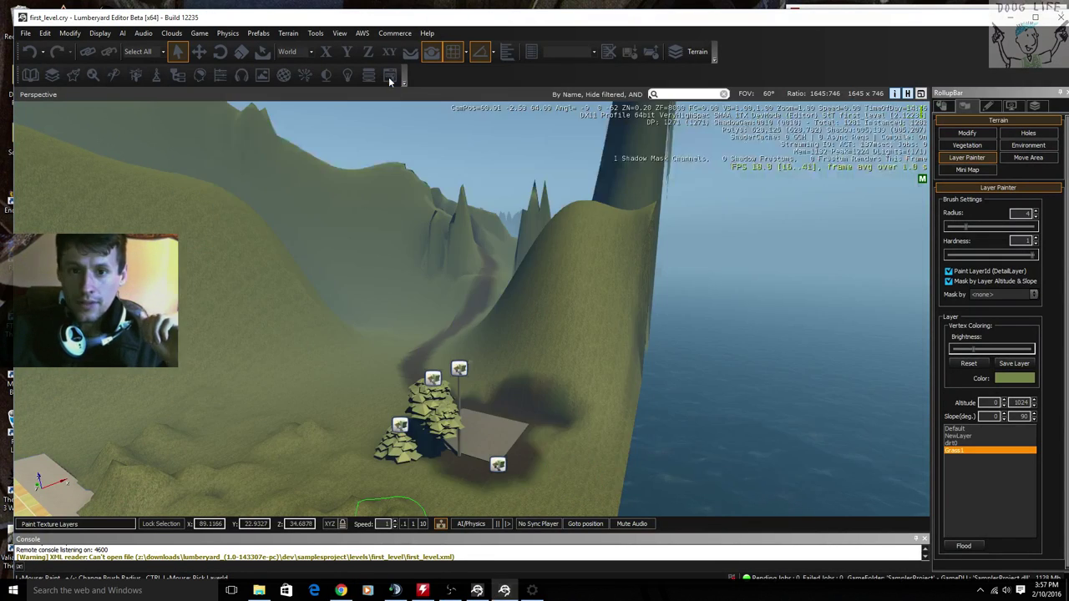
click(293, 74)
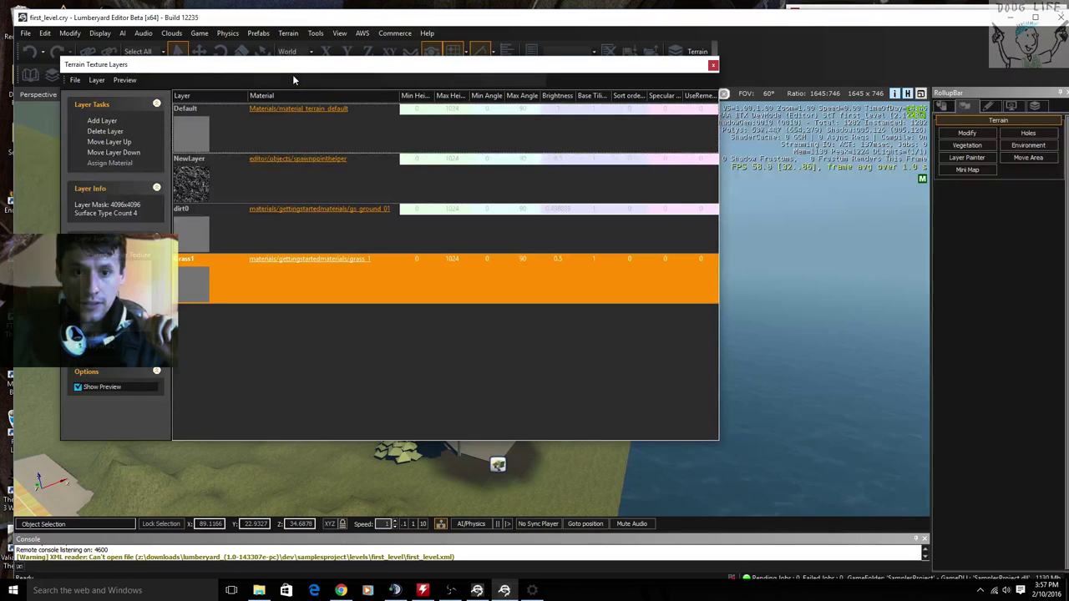
drag(293, 74, 348, 109)
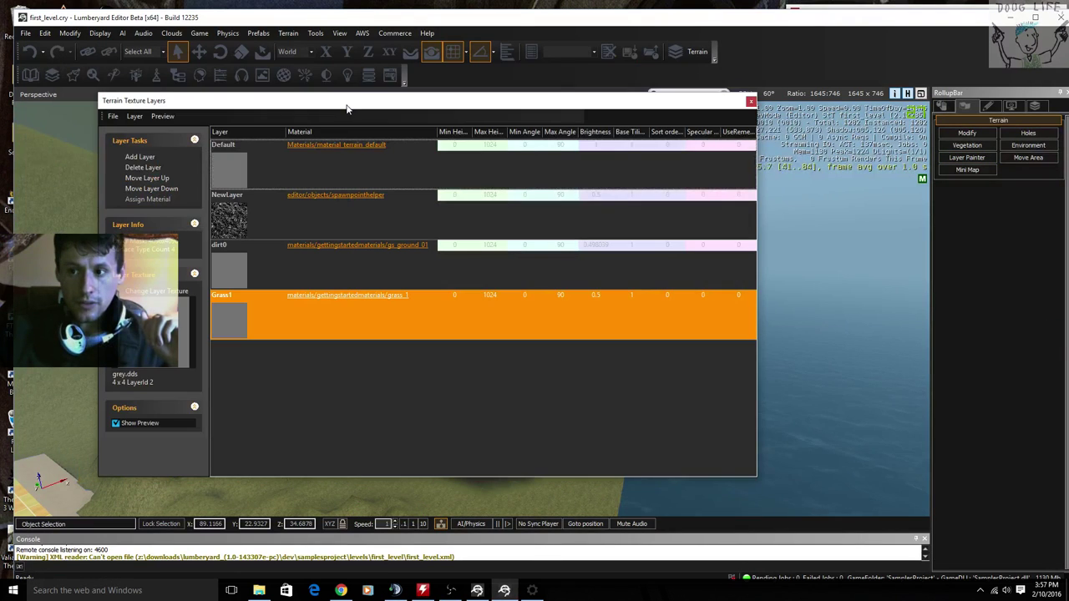
Step: Look through the Vegetation, Layer Painter, Mini Map and Modify terrain tools, and close the Terrain Texture Layers editor
click(967, 157)
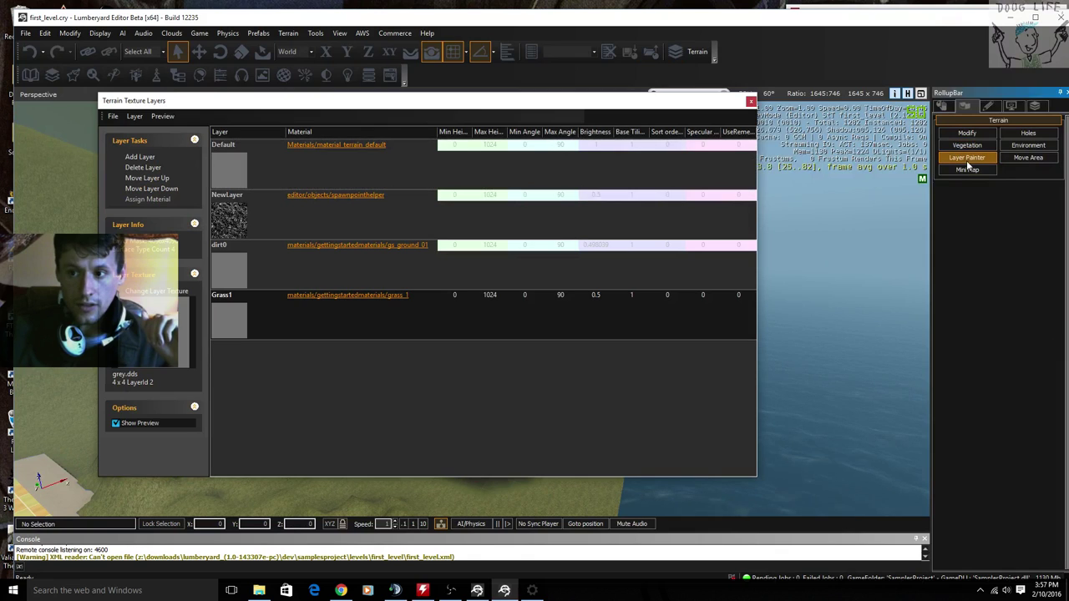
click(968, 146)
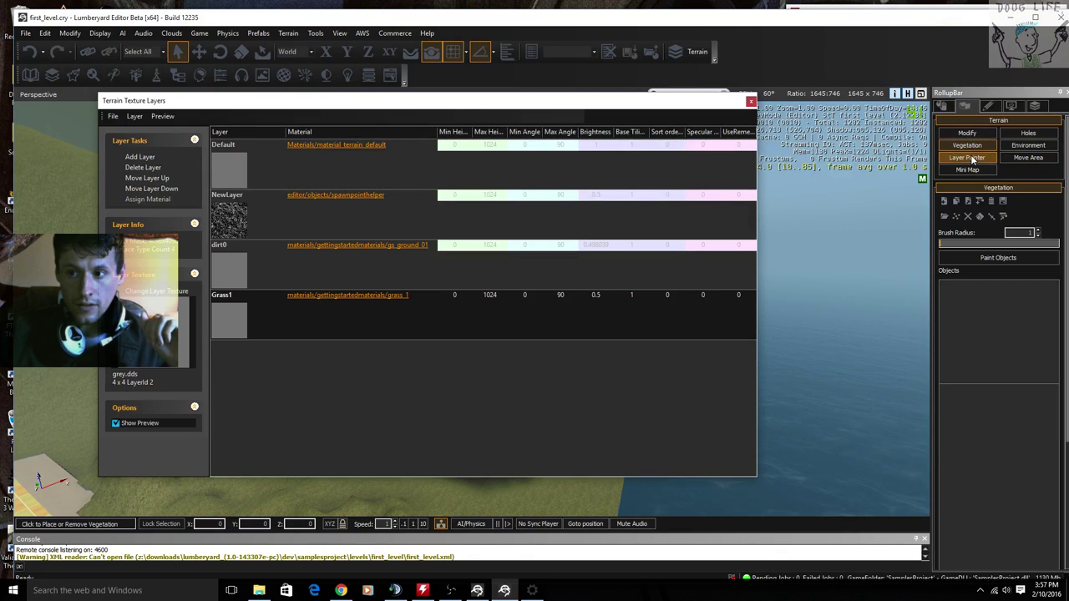
click(969, 158)
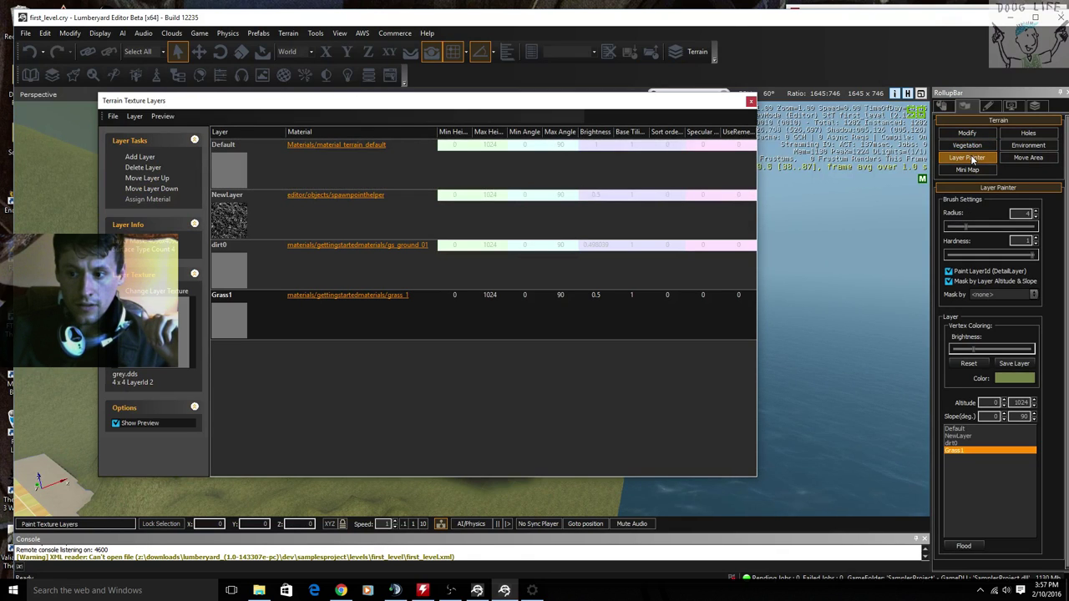
click(967, 169)
click(967, 146)
click(967, 133)
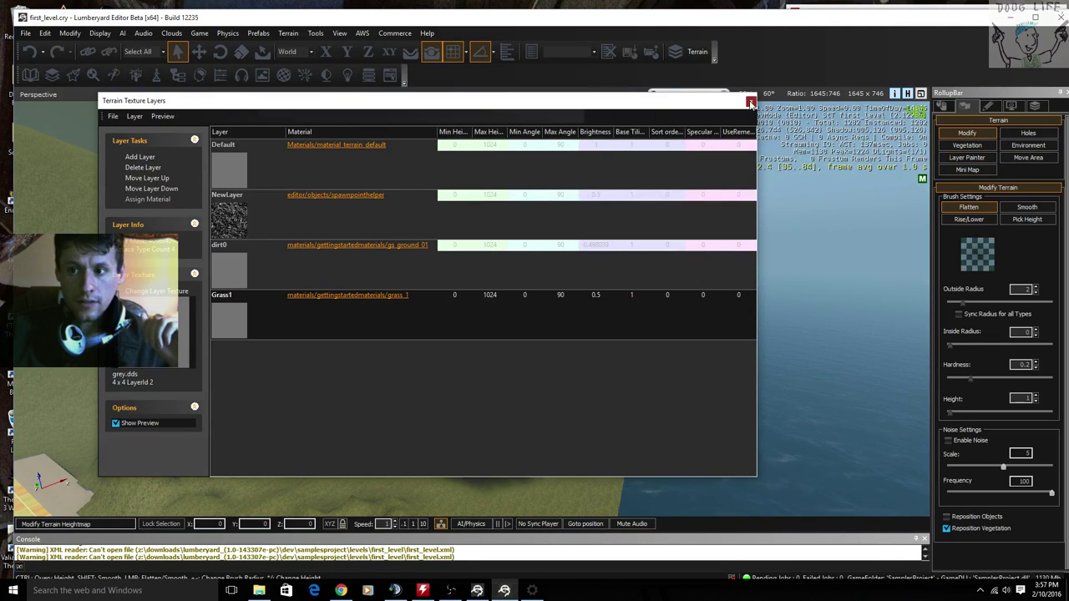
click(749, 103)
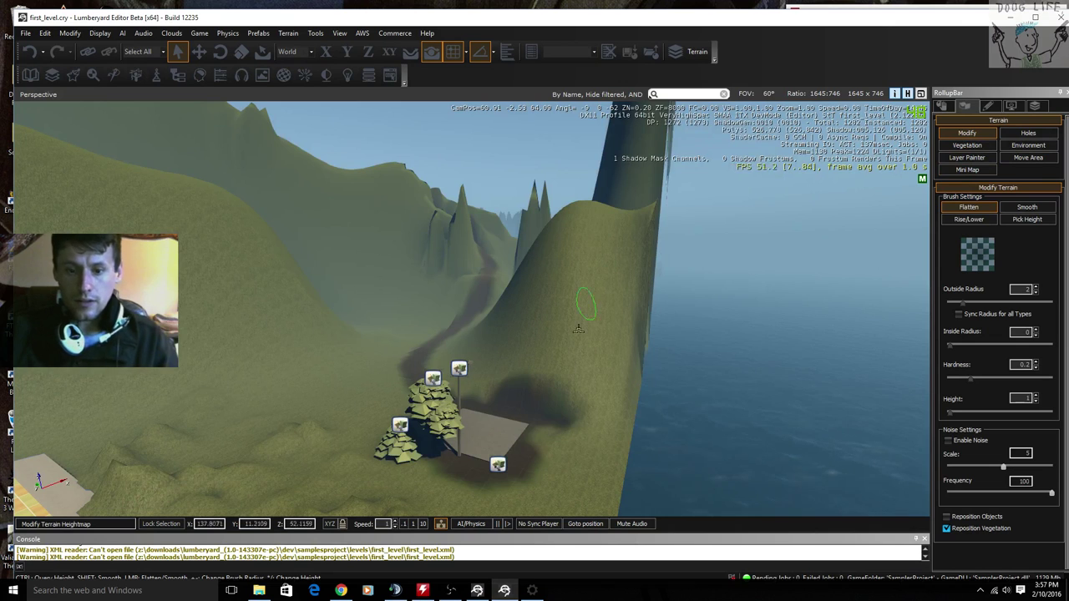
Step: Examine the NewLayer, dirt0 and Grass1 entries in the Terrain Texture Layers editor
click(325, 76)
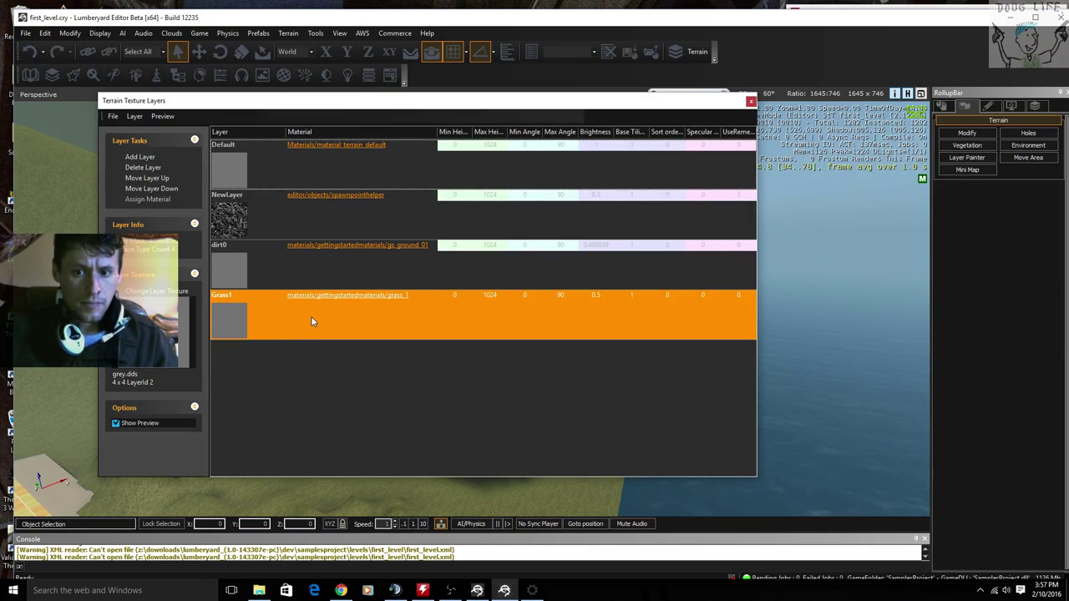
click(300, 264)
click(299, 213)
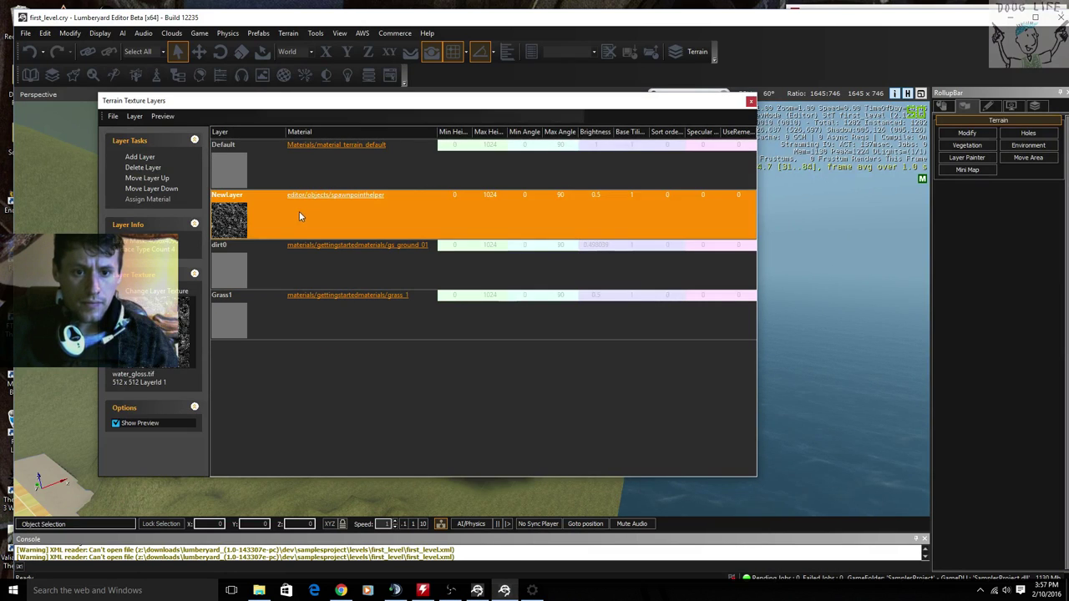
click(287, 272)
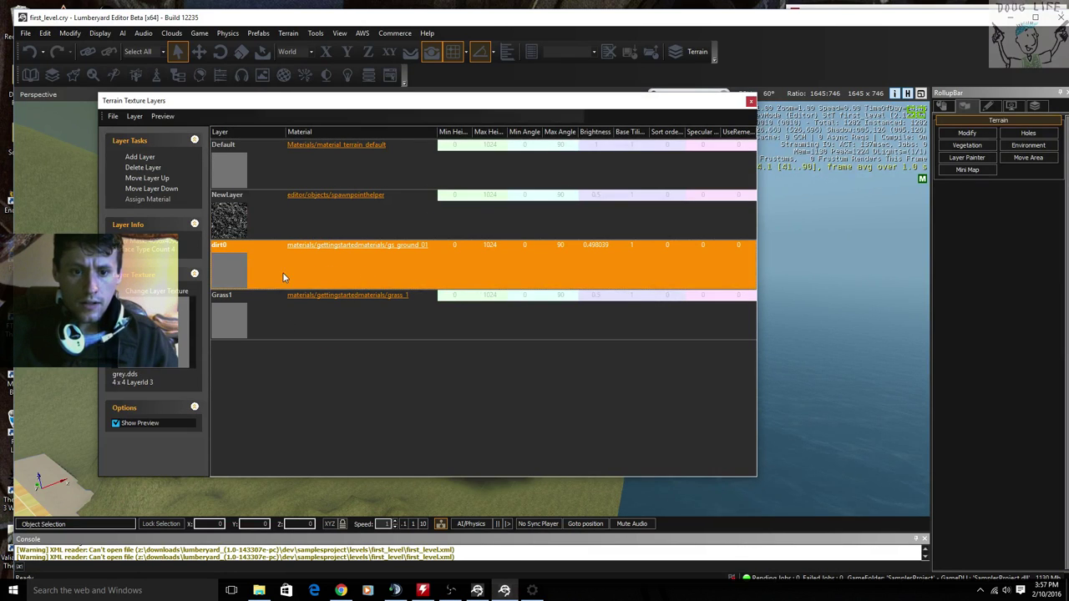
click(299, 331)
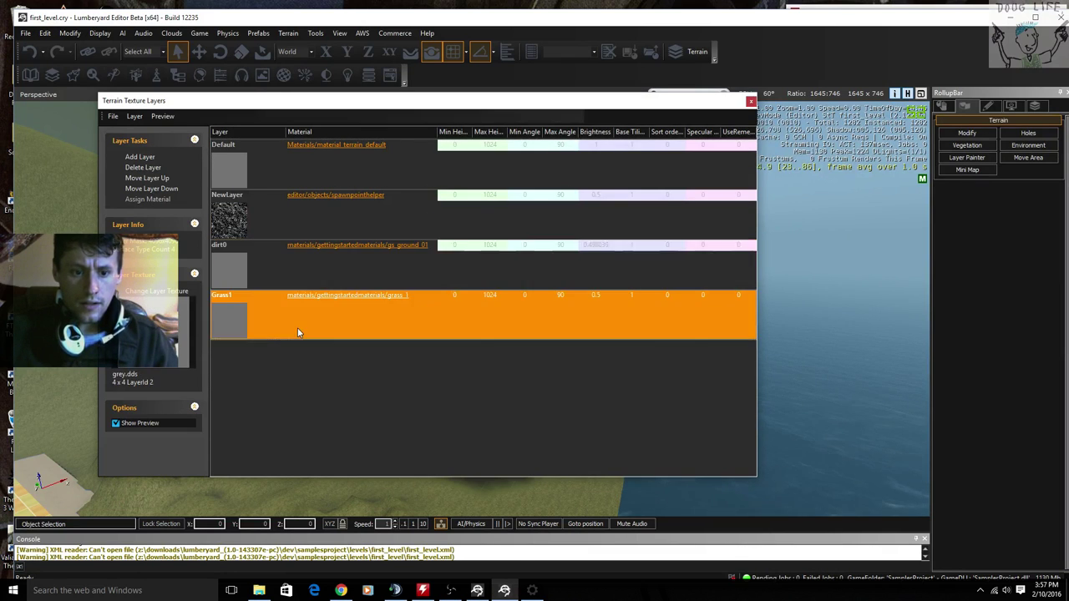
click(750, 101)
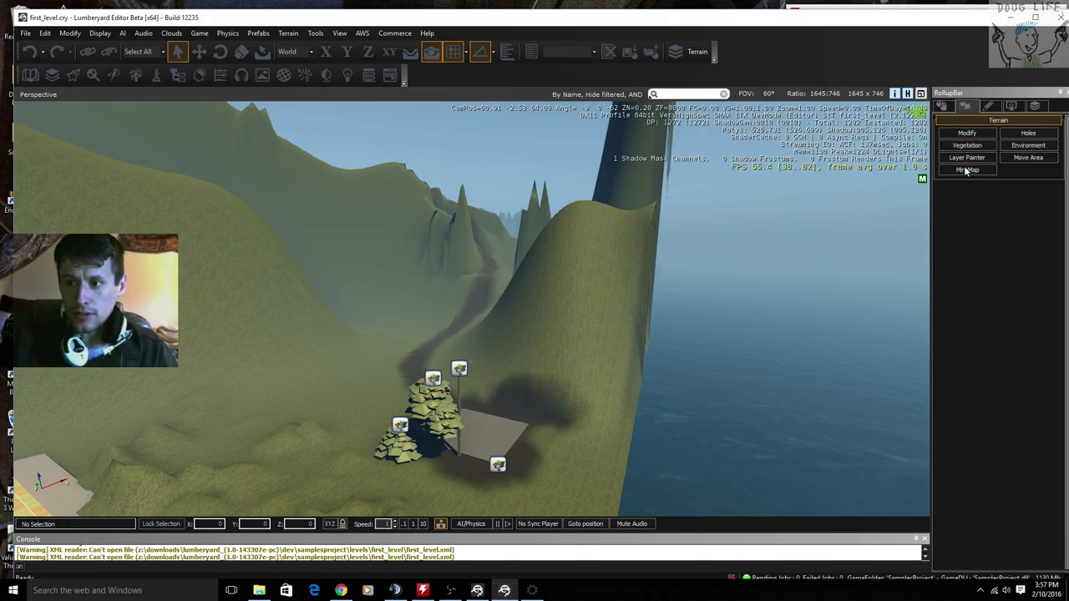
Step: Set the Modify Terrain brush to Rise/Lower with a height of -10, facing the platform's two-circle opening
click(967, 133)
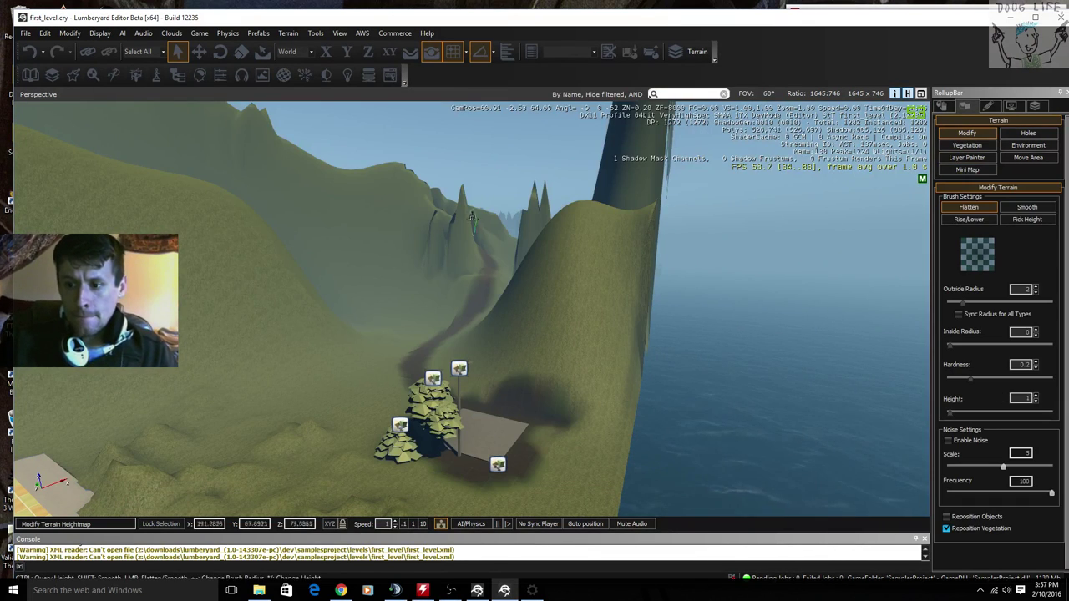
right_drag(826, 359, 759, 357)
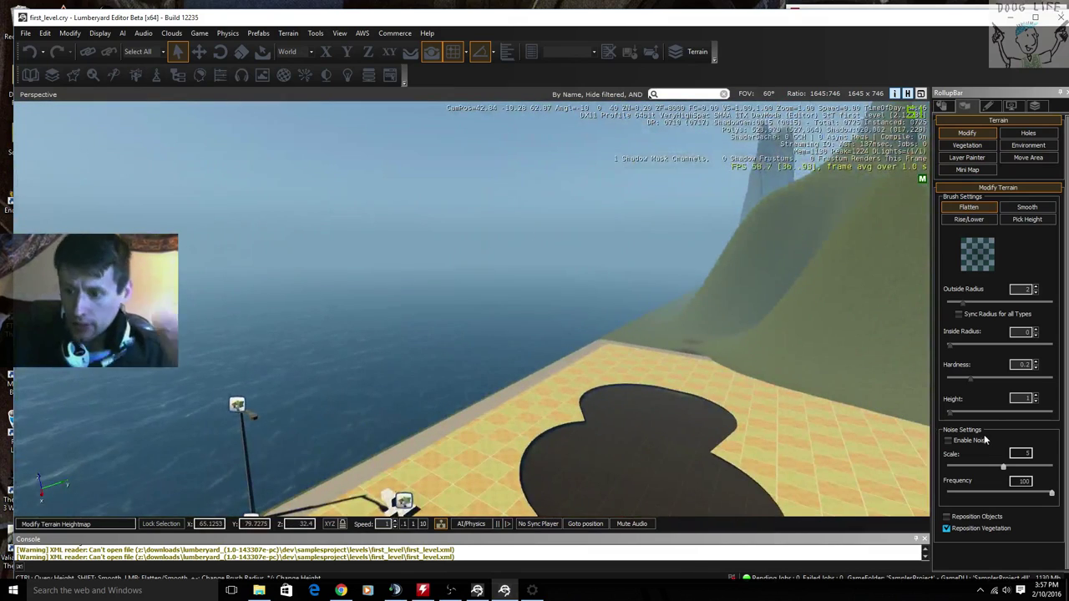
click(977, 220)
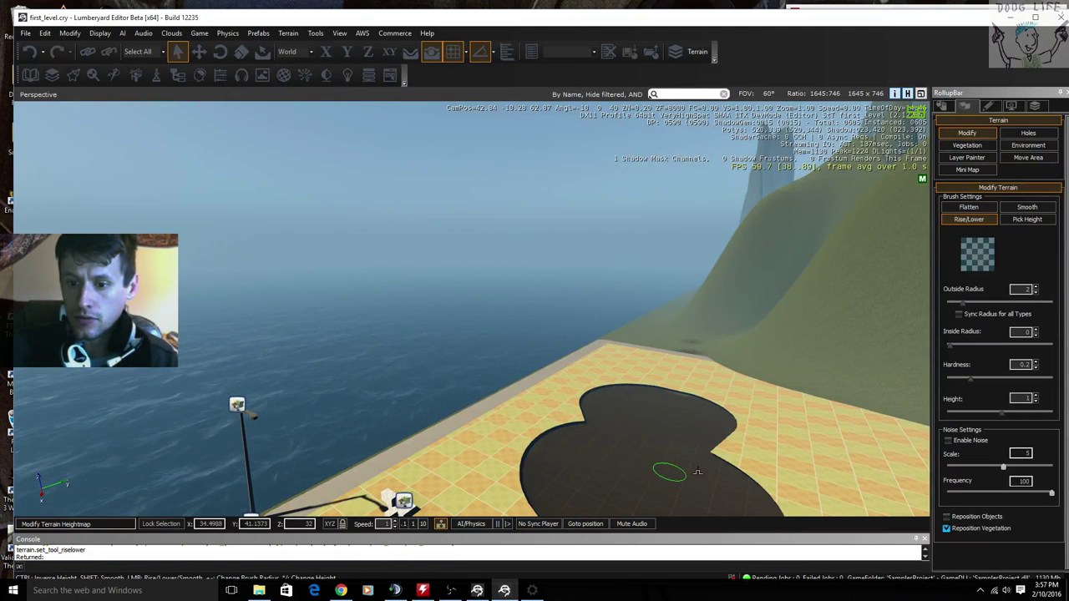
drag(1001, 415, 991, 413)
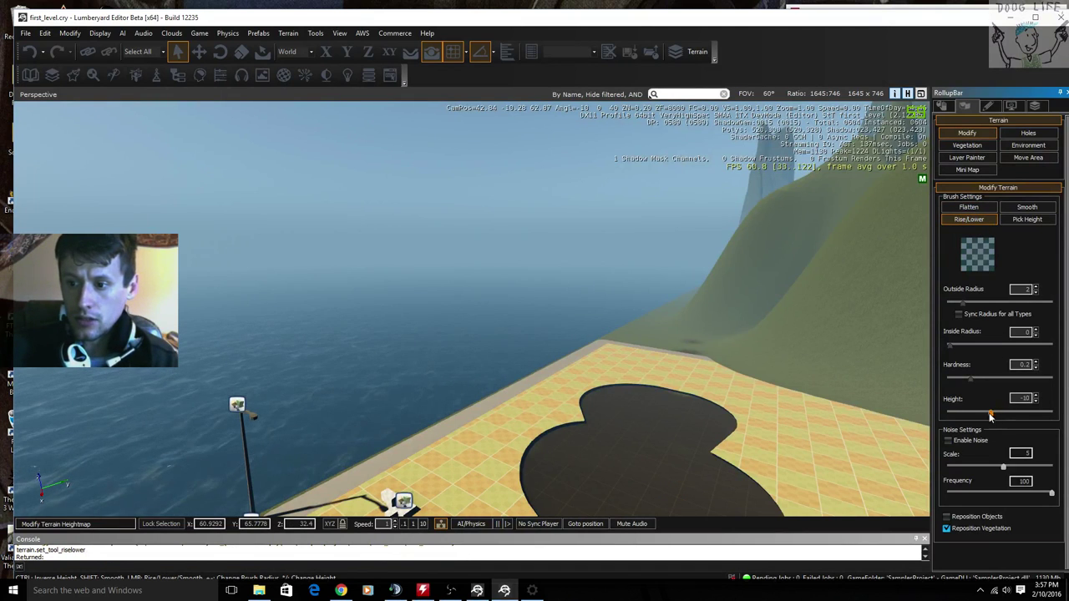